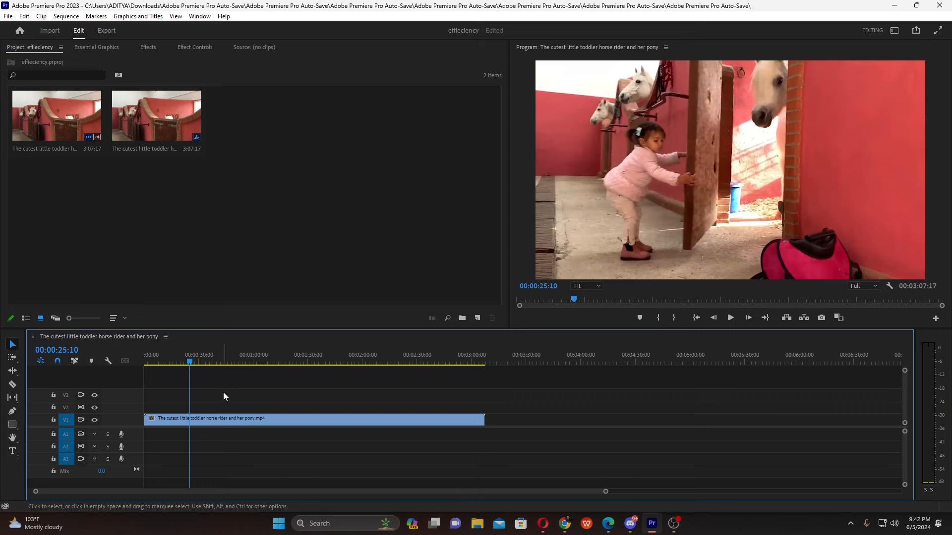
- Try razor-cutting the clip at 00:00:25:10 and 00:00:40:01 and ripple deleting the section between the cuts
left_click(221, 419)
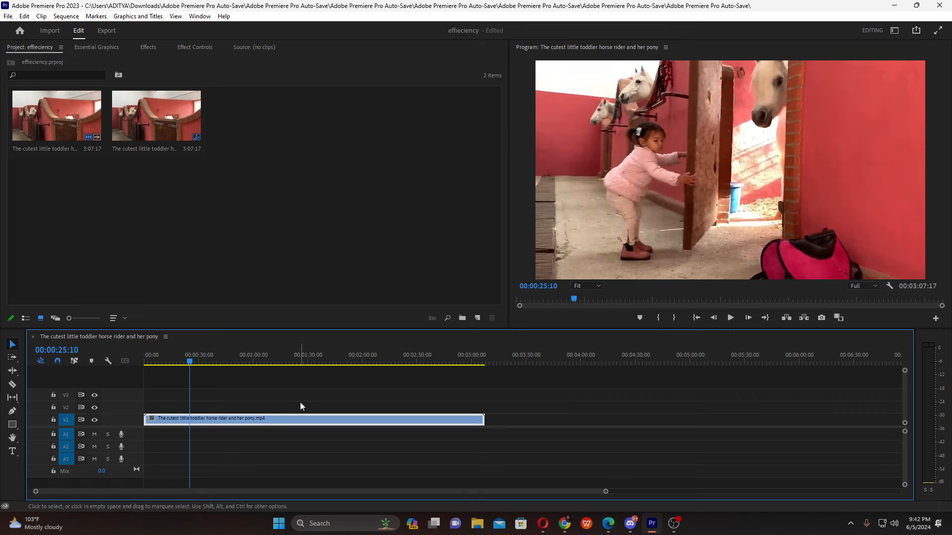
key("c")
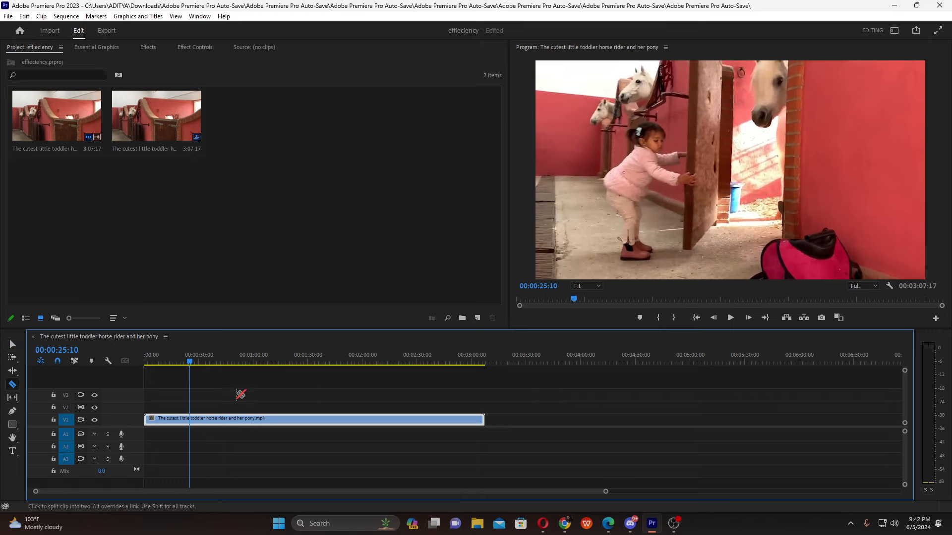
left_click(190, 419)
left_click(216, 361)
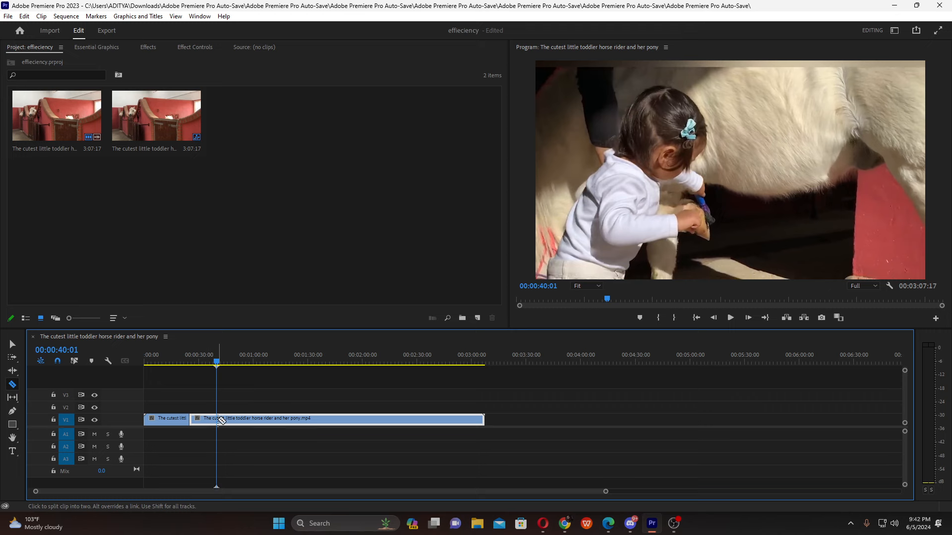
left_click(212, 419)
right_click(206, 419)
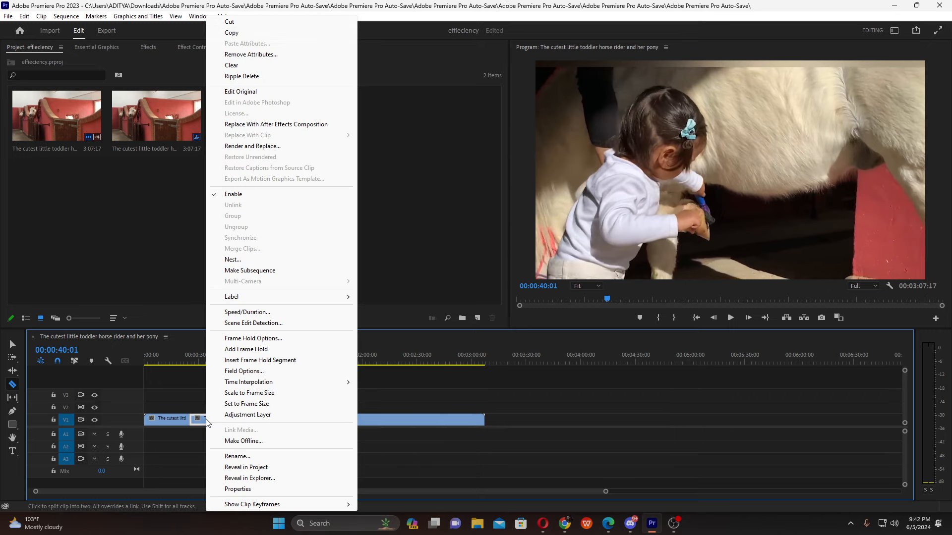
left_click(261, 76)
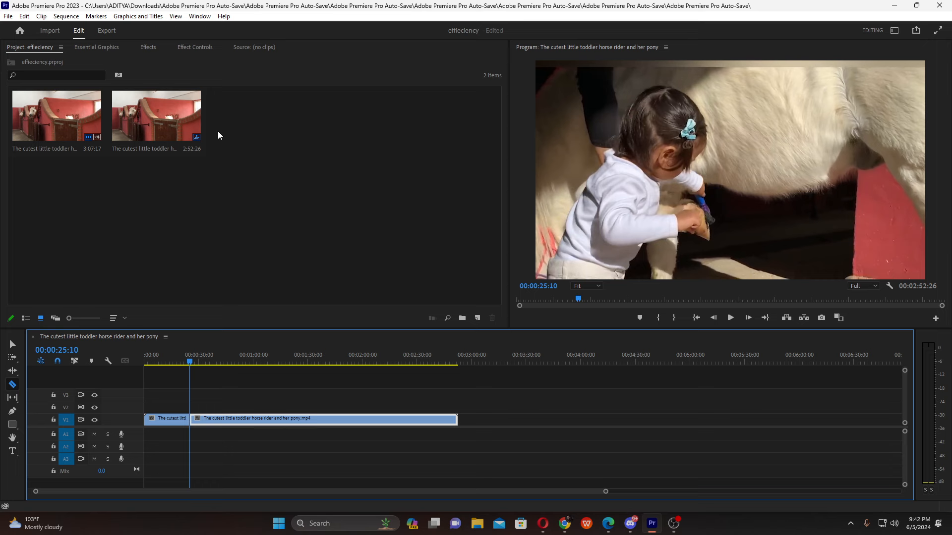
- Undo the ripple delete and the razor cuts on the clip
key("ctrl+z")
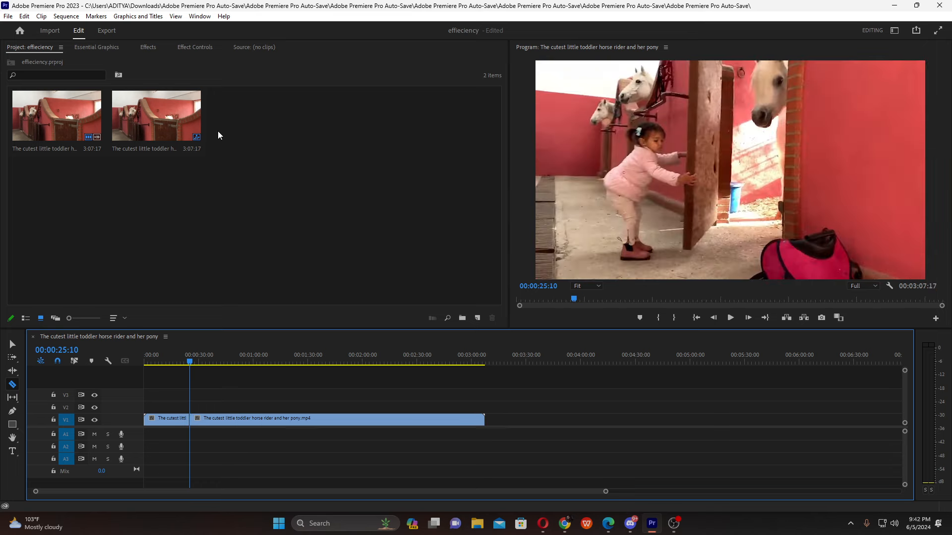
key("ctrl+z")
- Split the clip at 00:00:25:10 and ripple trim the previous edit to a playhead position a few seconds past 00:00:30
key("ctrl+k")
left_click(209, 352)
key("q")
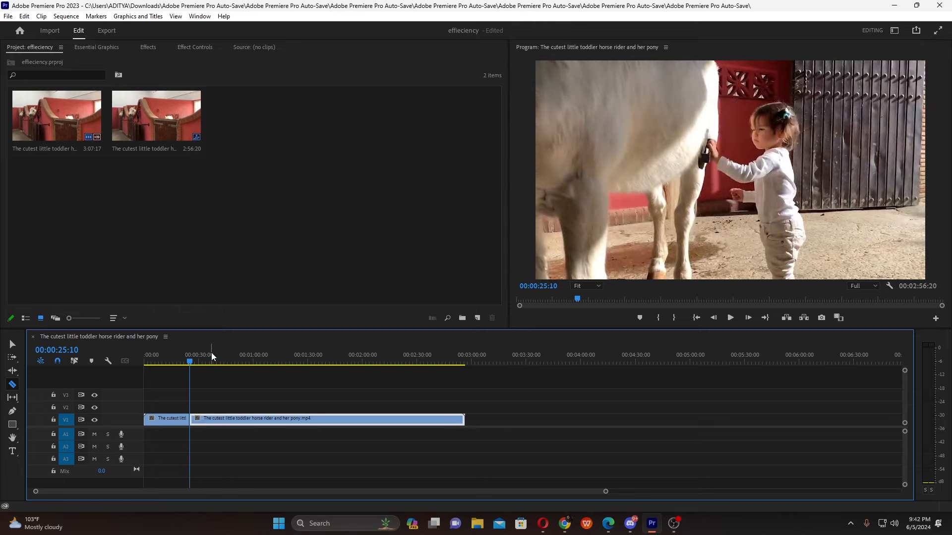
- Split the remaining footage at 00:00:59:12 and ripple trim the previous edit to a playhead position near 00:01:16
left_click(253, 361)
key("ctrl+k")
left_click(284, 363)
key("q")
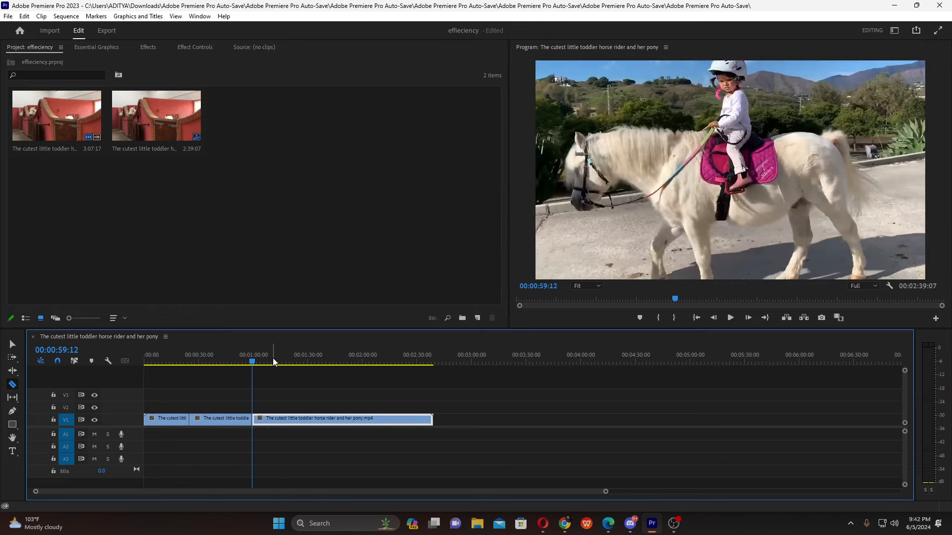
- Split the last piece at 00:01:24:14 and near 00:01:36, and try a ripple trim of the next edit to 00:01:50:26
left_click(298, 361)
key("ctrl+k")
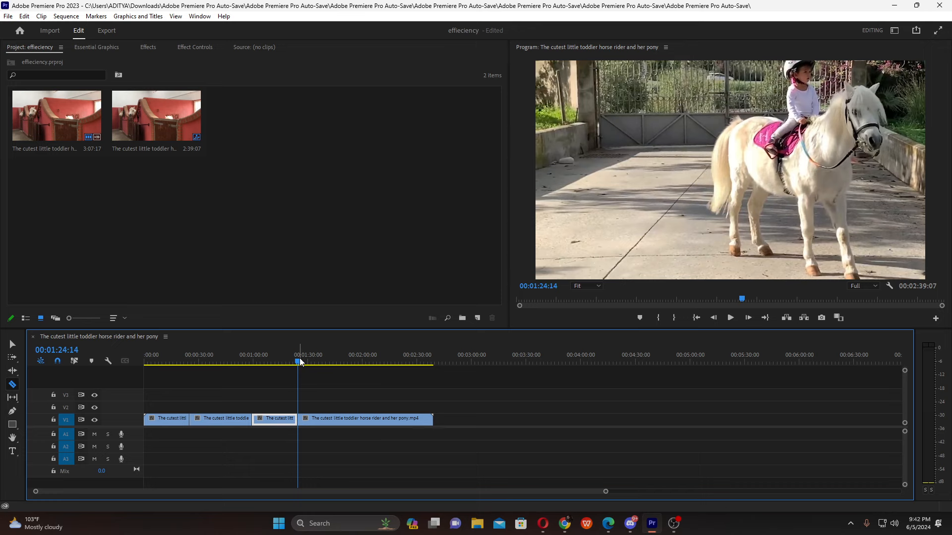
left_click(318, 361)
key("ctrl+k")
left_click(347, 364)
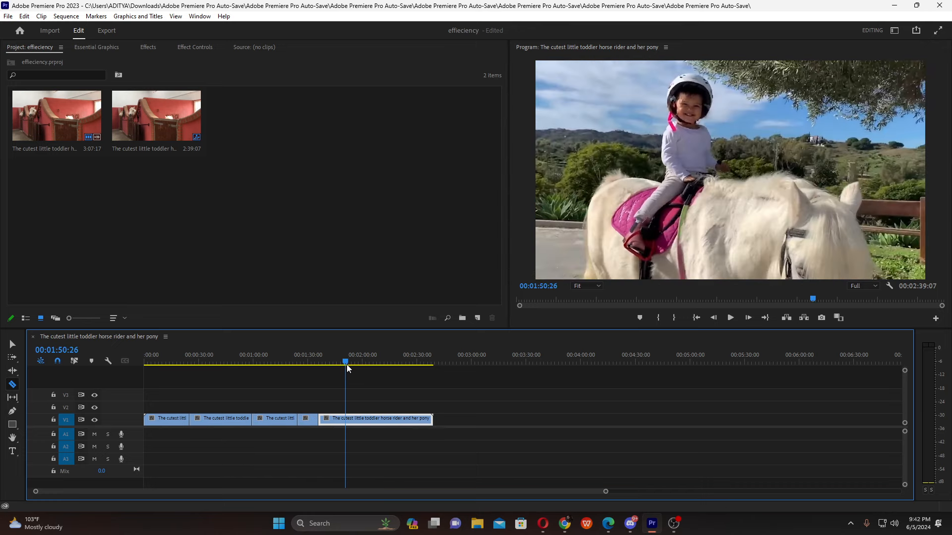
key("w")
- Undo all the splits and ripple trims to restore the single full-length clip
key("ctrl+z")
key("ctrl+z")
key("ctrl+z")
key("ctrl+z")
key("ctrl+z")
key("ctrl+z")
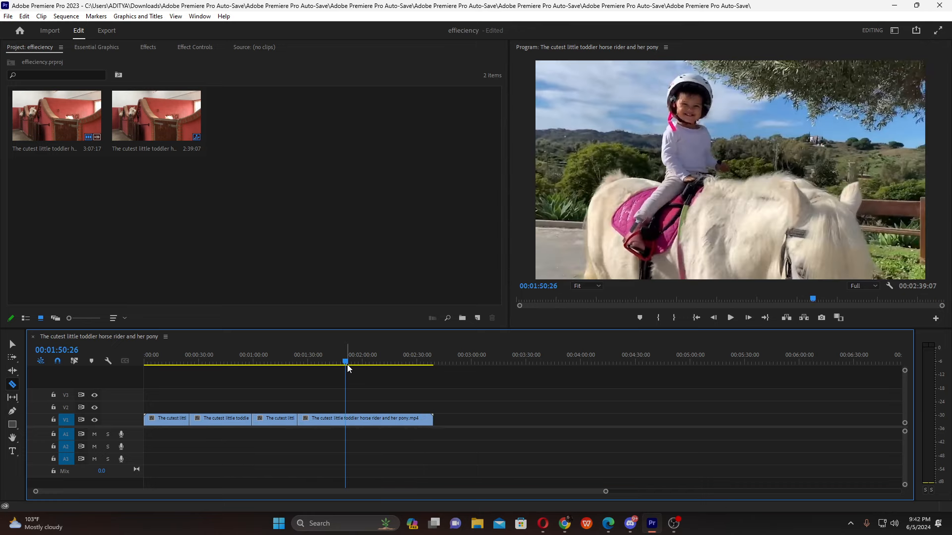
key("ctrl+z")
- Razor-cut the clip at 00:00:53:04 and 00:01:04:25 and ripple delete the section between the cuts
left_click_drag(343, 352, 261, 362)
left_click(243, 419)
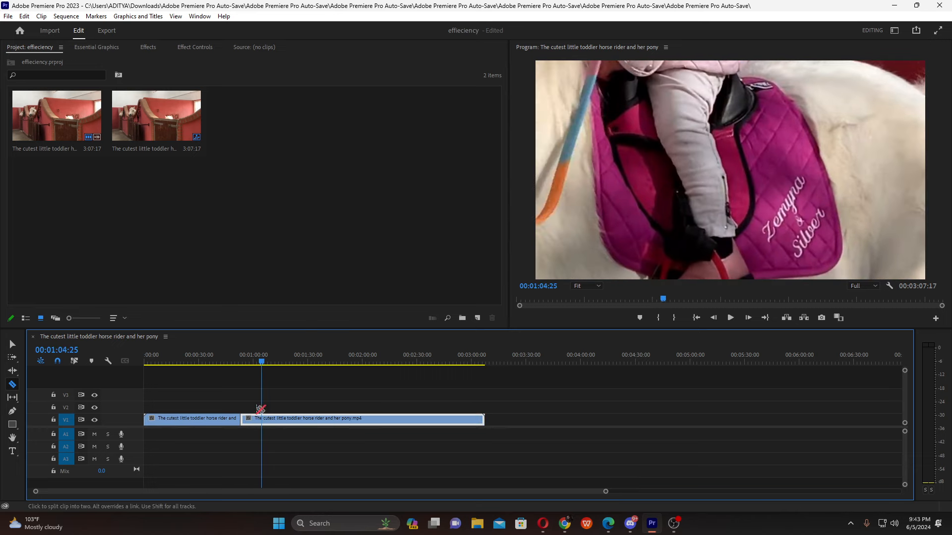
left_click(261, 419)
right_click(246, 421)
left_click(294, 77)
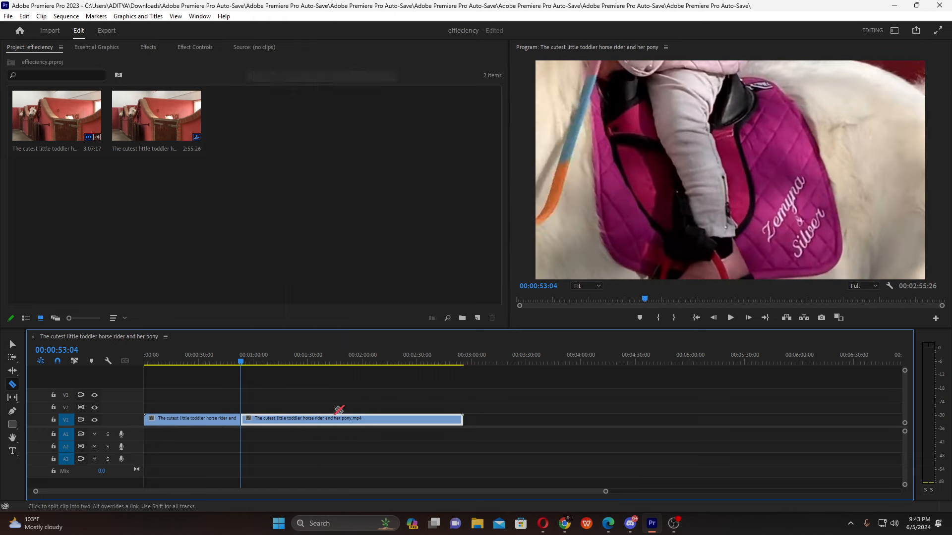
- Razor-cut the last piece at 00:01:16:17 and 00:01:31:00 and ripple delete the section between these cuts
left_click(279, 360)
left_click(283, 419)
left_click(309, 361)
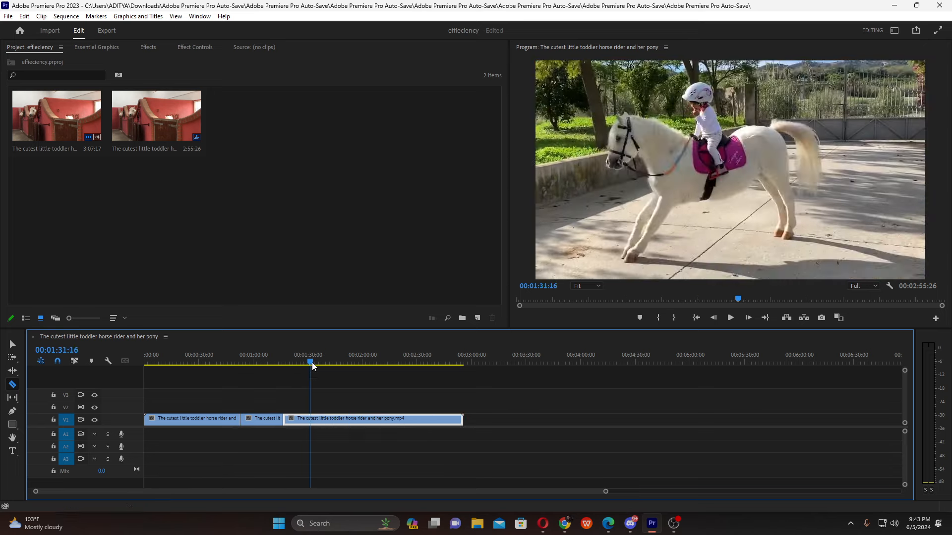
left_click(310, 419)
right_click(299, 419)
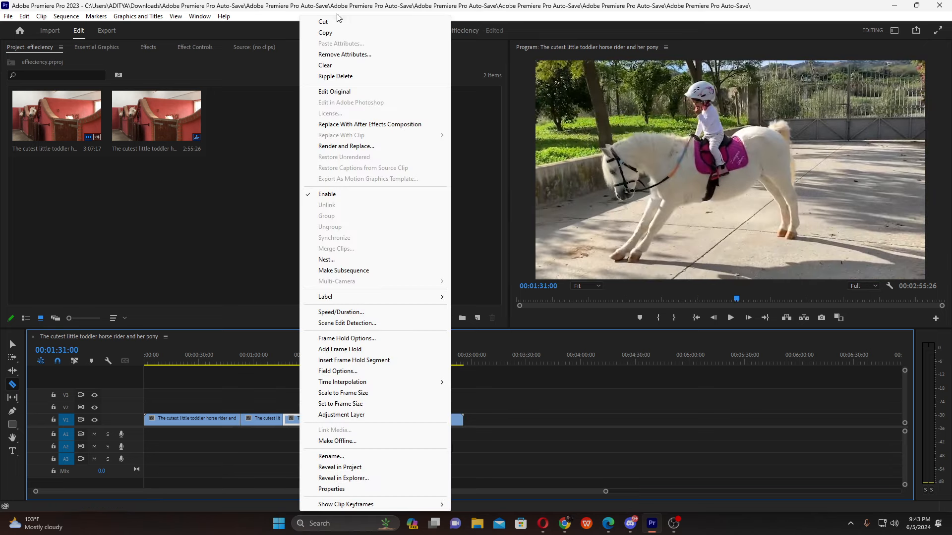
left_click(330, 77)
- Undo all the razor cuts and ripple deletes, and return the playhead to 00:00:25:10
key("ctrl+z")
key("ctrl+z")
key("ctrl+z")
key("ctrl+z")
key("ctrl+z")
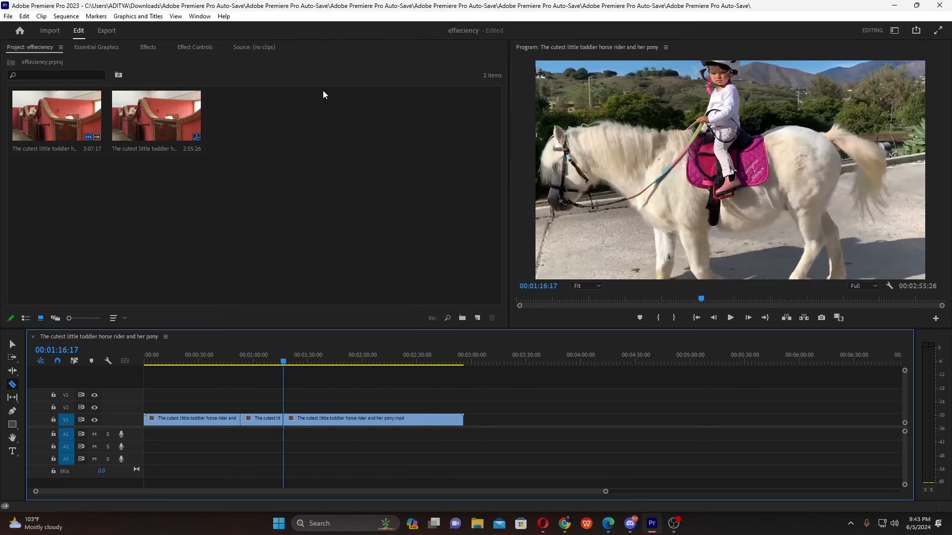
key("ctrl+z")
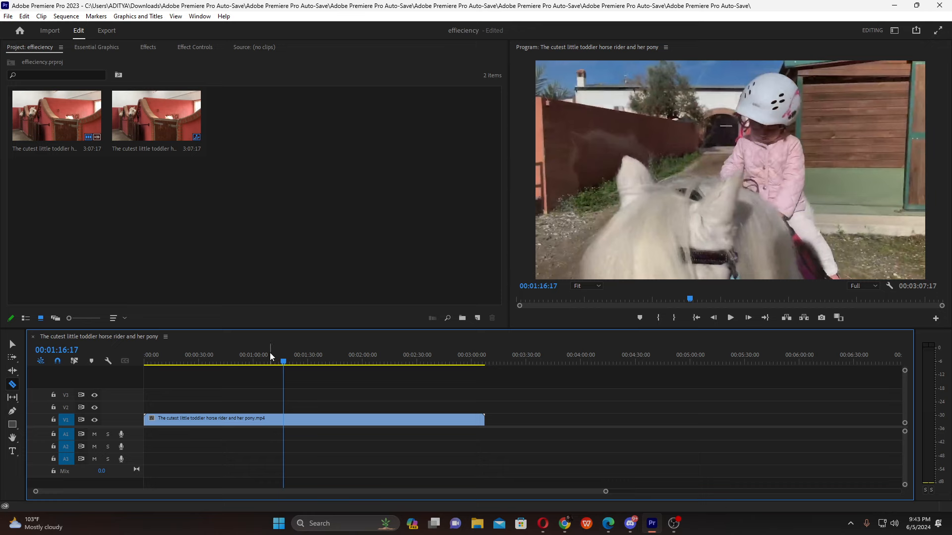
left_click_drag(270, 352, 190, 354)
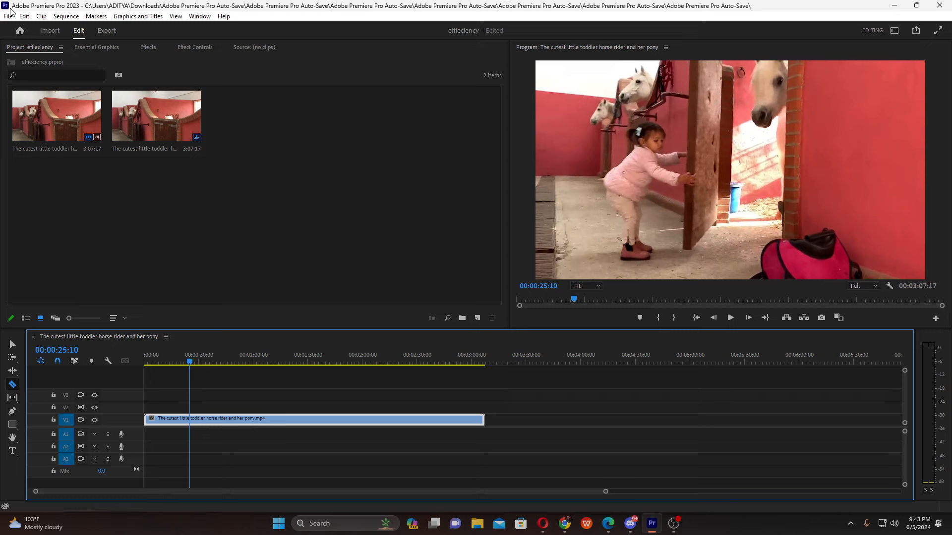
- Open the keyboard shortcut settings and search the commands for "ripple dele"
left_click(25, 16)
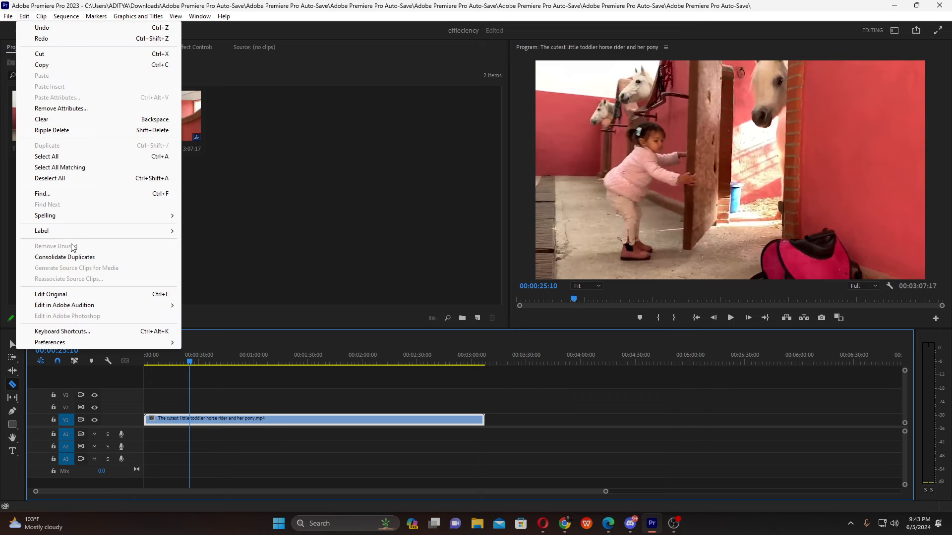
left_click(78, 332)
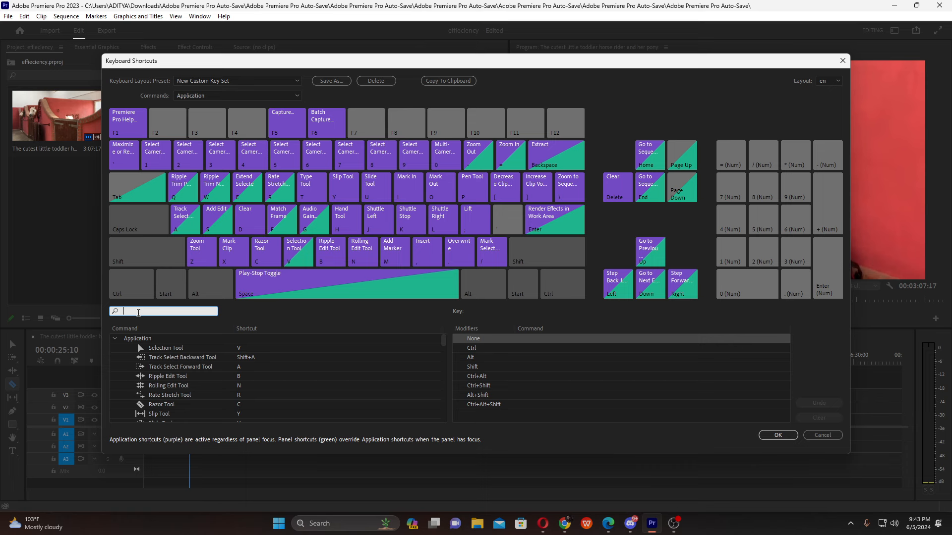
type("r")
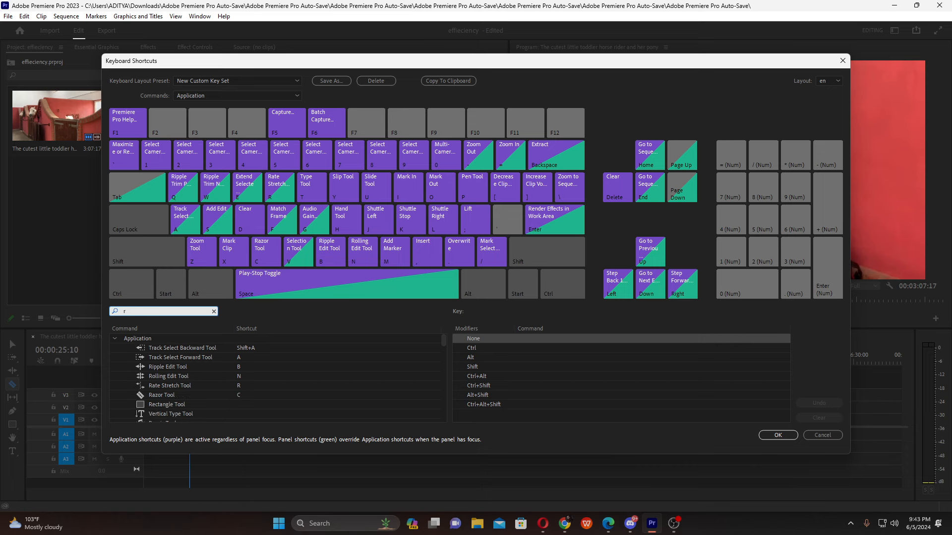
type("ipple ")
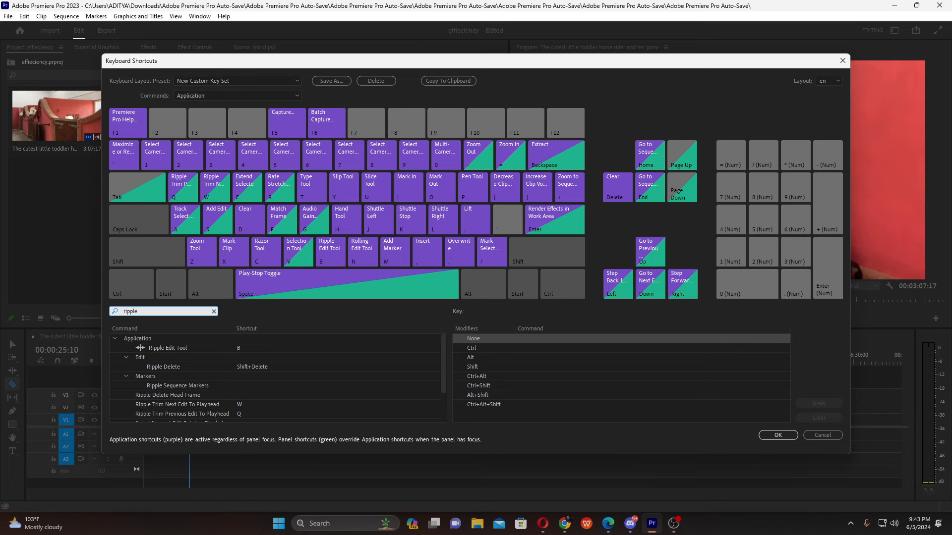
type("dele")
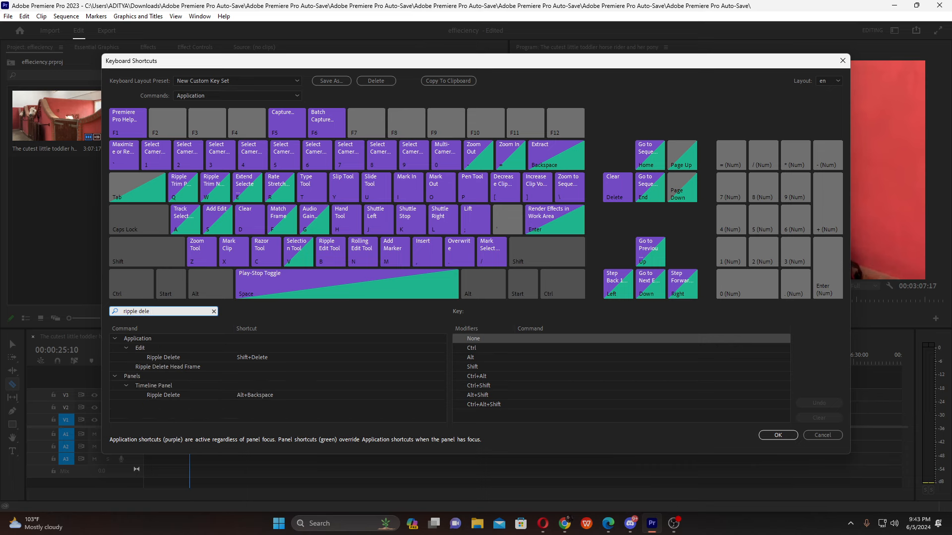
- Replace the command search with "trim" and look through the ripple trim commands
triple_click(153, 309)
key("BackSpace")
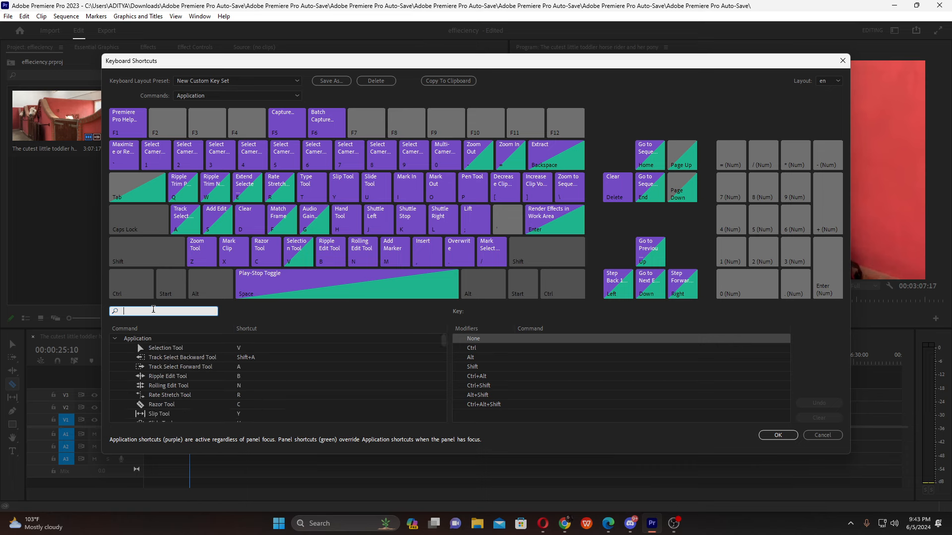
type("trim")
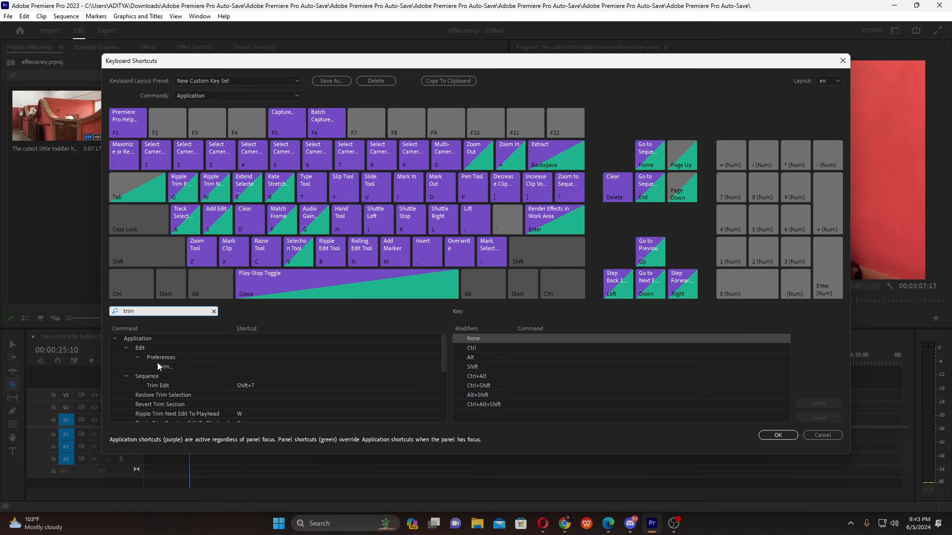
scroll(166, 385, "down", 1)
- Clear the shortcut of Ripple Trim Next Edit To Playhead, assign W to it again, and close the shortcut settings
left_click(174, 388)
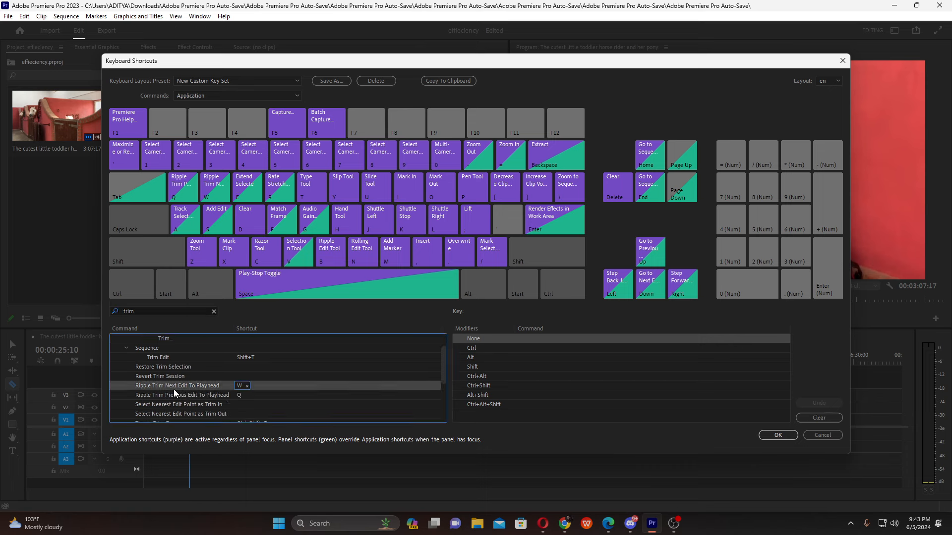
left_click(238, 387)
left_click(247, 386)
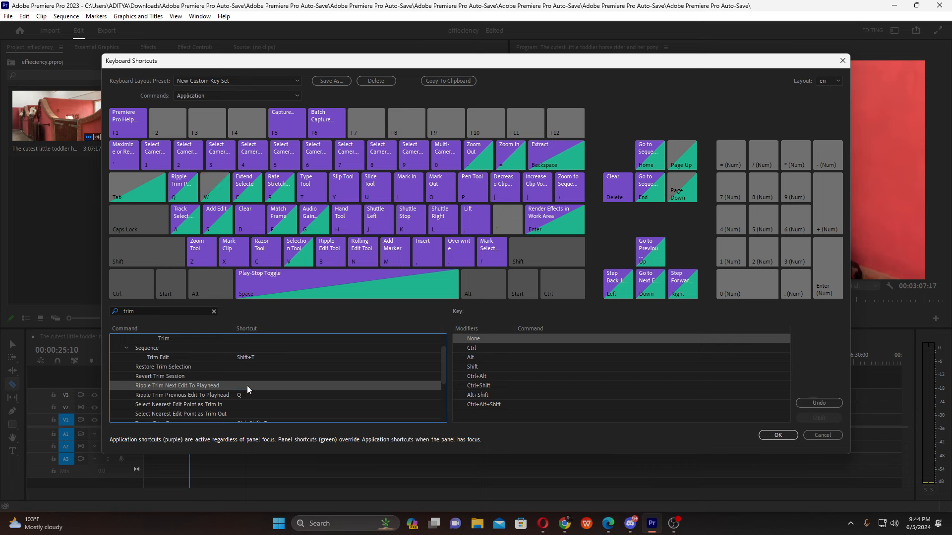
key("w")
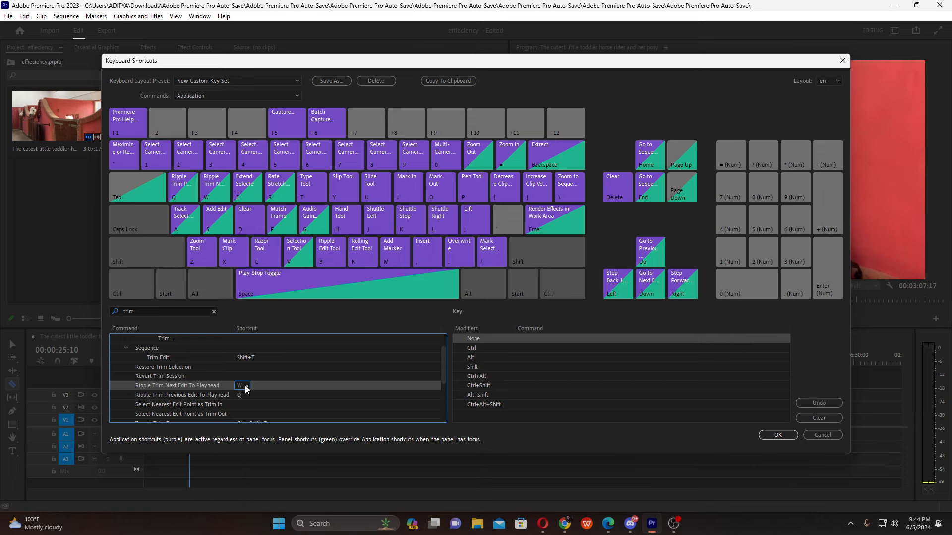
left_click(271, 385)
left_click(839, 59)
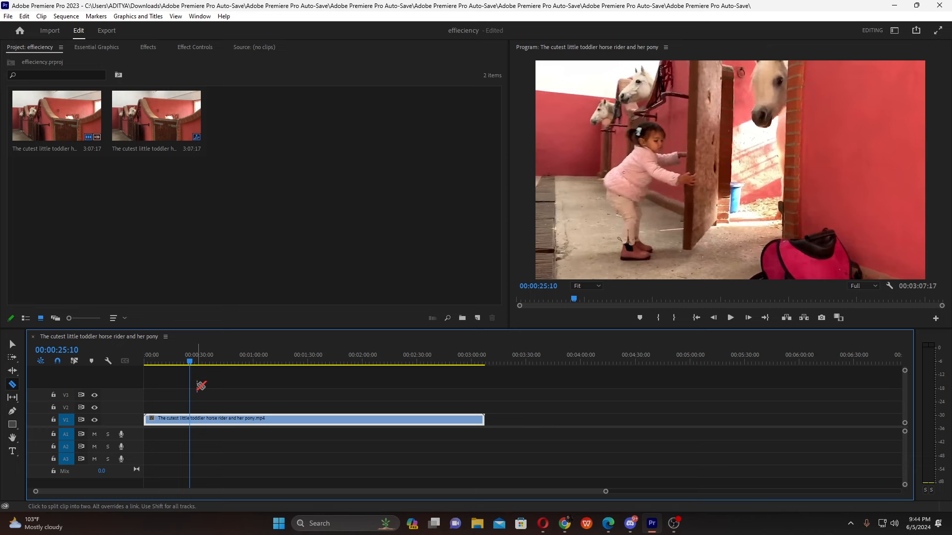
- Split the clip at 00:00:25:10, and try a ripple trim of the next edit to 00:00:41:29, undoing only the trim
key("ctrl+k")
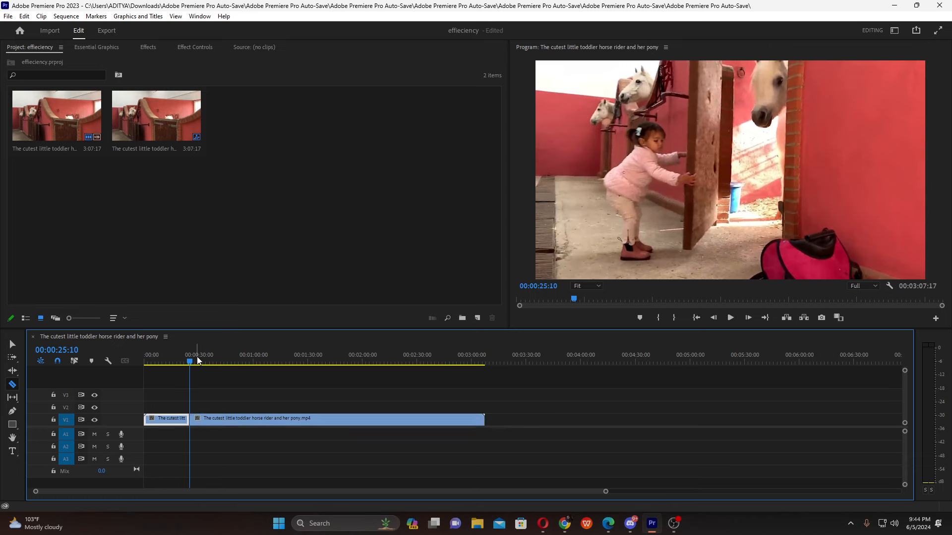
left_click_drag(189, 361, 222, 362)
key("w")
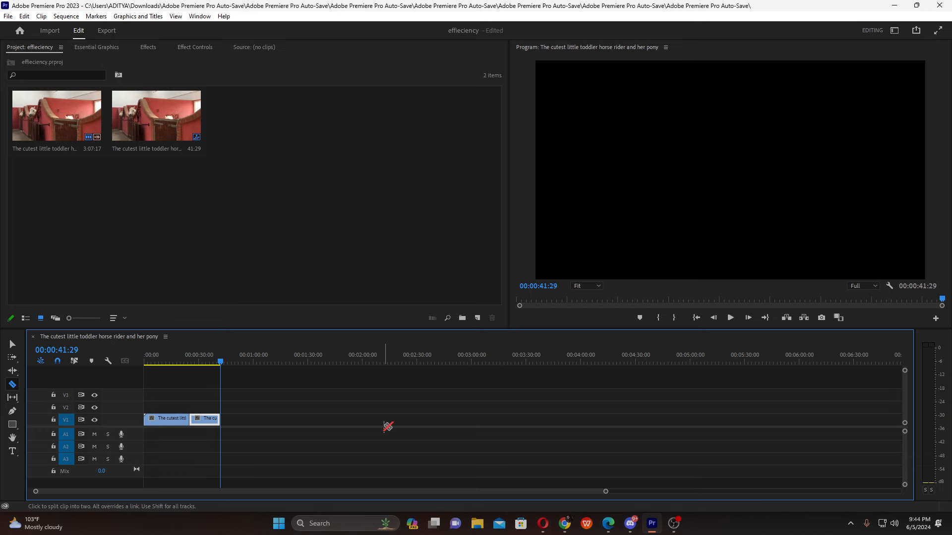
key("ctrl+z")
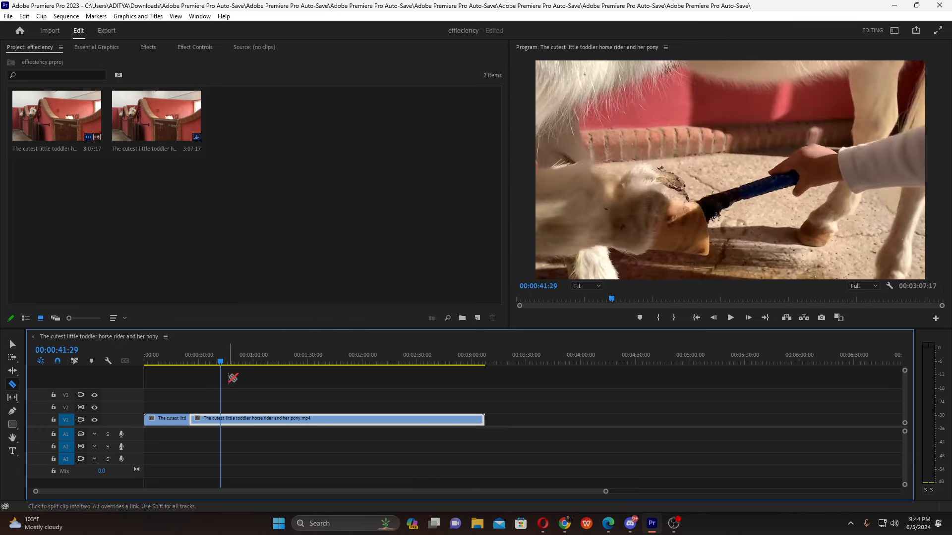
- Razor-cut the second piece at 00:00:41:29 and cut away the section after it
left_click(220, 419)
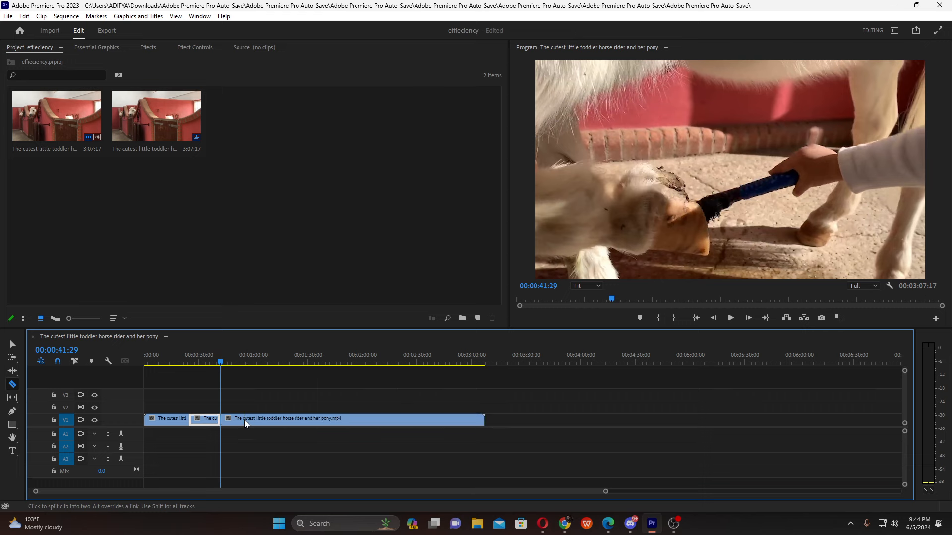
right_click(246, 420)
left_click(275, 22)
- Undo the removal and the razor cut, and ripple trim the next edit to the playhead at 00:00:41:29
key("ctrl+z")
key("ctrl+z")
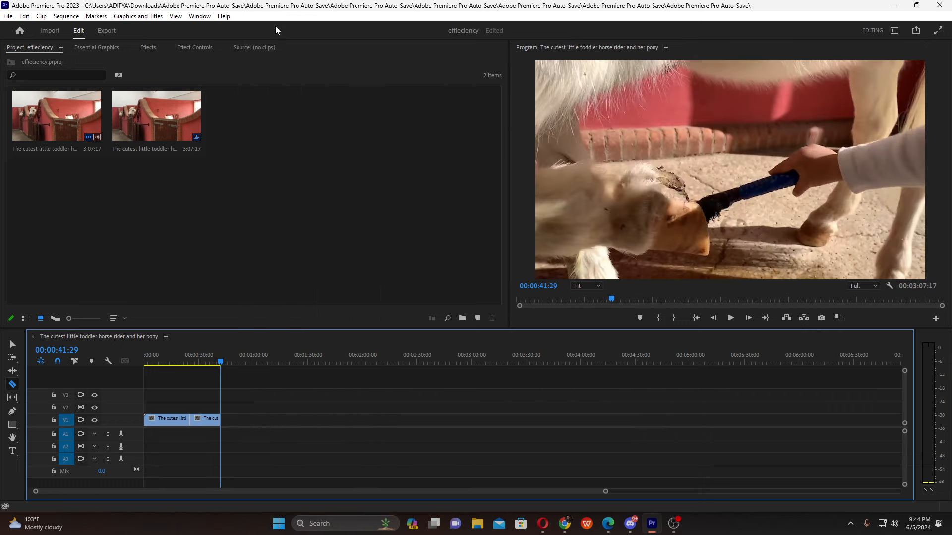
key("w")
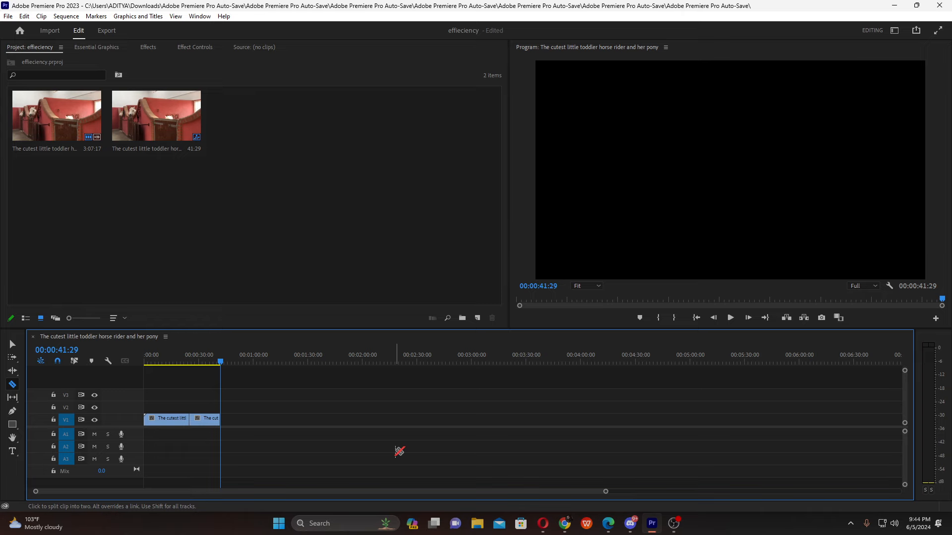
- Undo the ripple trim of the next edit and search the keyboard shortcuts for "ripple"
key("ctrl+z")
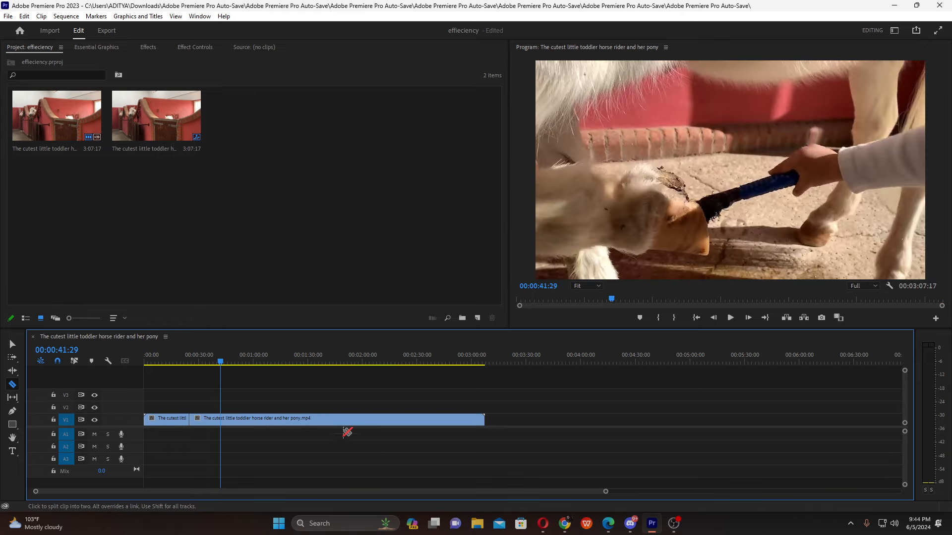
left_click(24, 15)
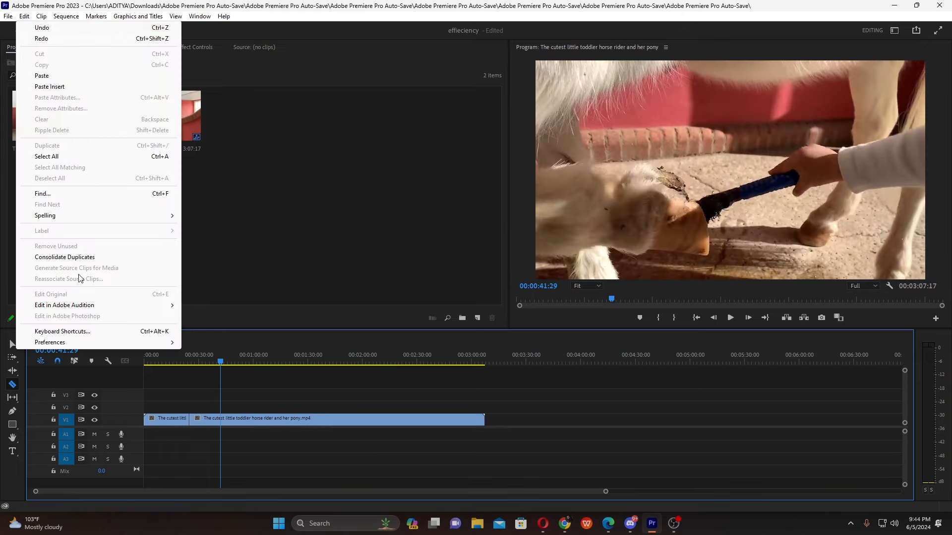
left_click(72, 330)
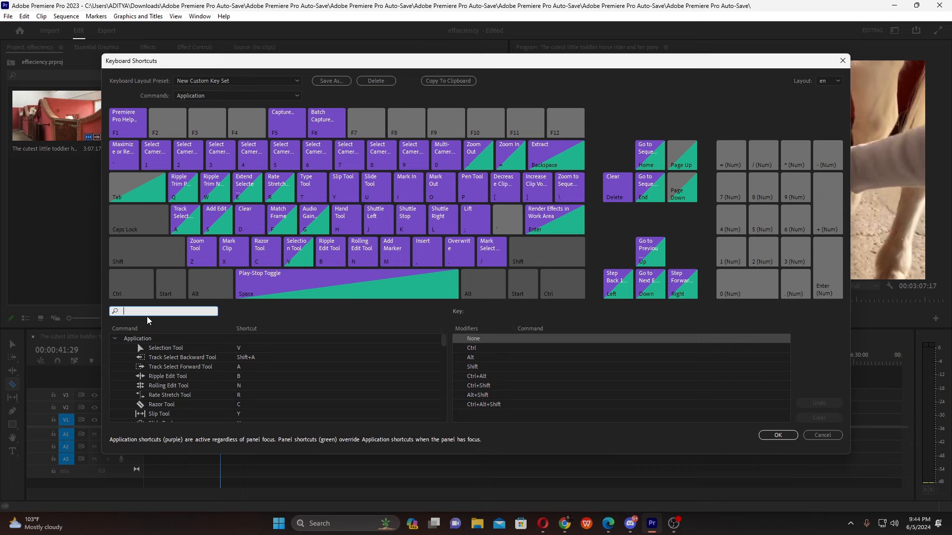
type("ripple")
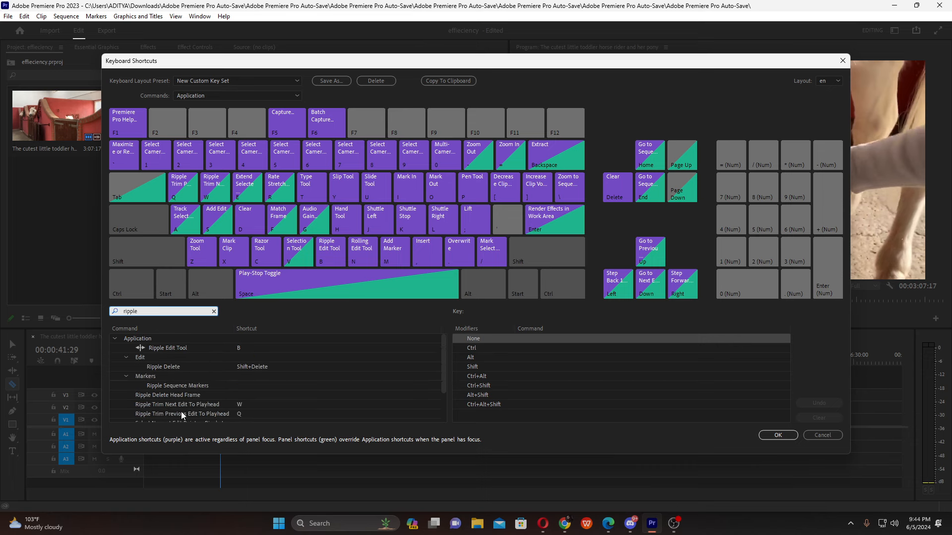
left_click(240, 405)
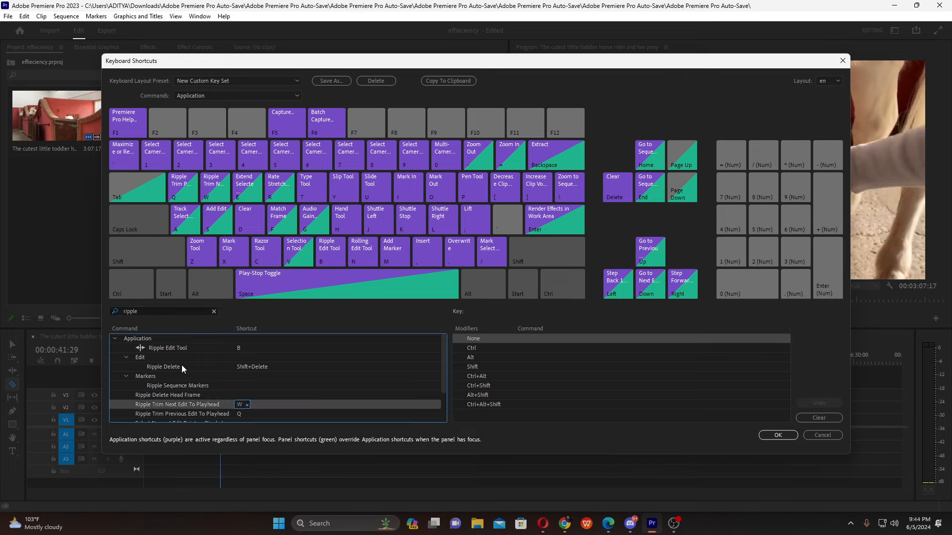
scroll(184, 397, "down", 1)
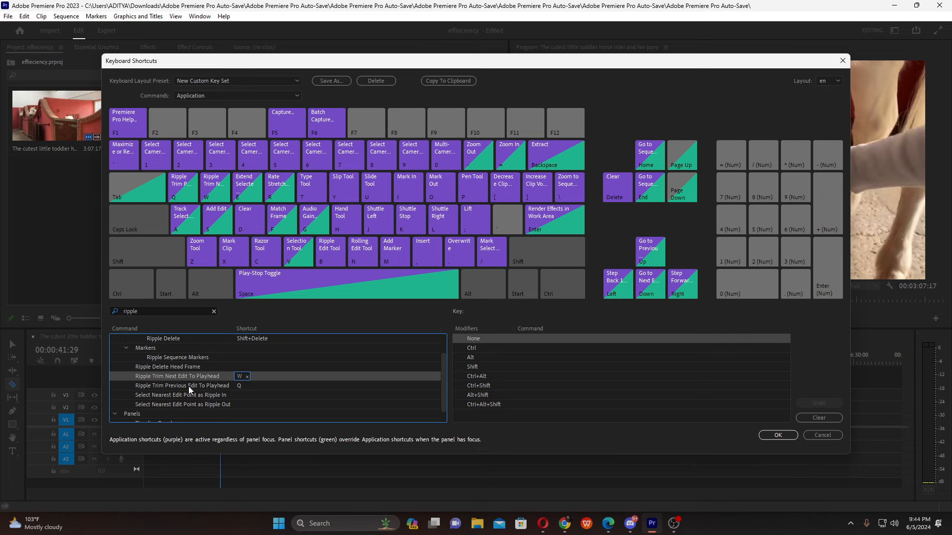
- Clear the shortcut of Ripple Trim Previous Edit To Playhead, assign Q to it again, and close the shortcut settings
left_click(189, 386)
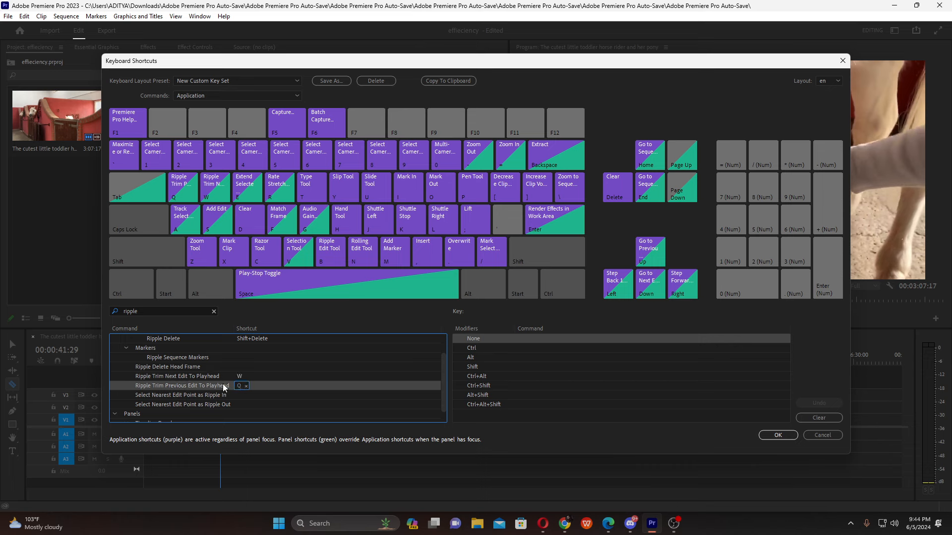
left_click(246, 386)
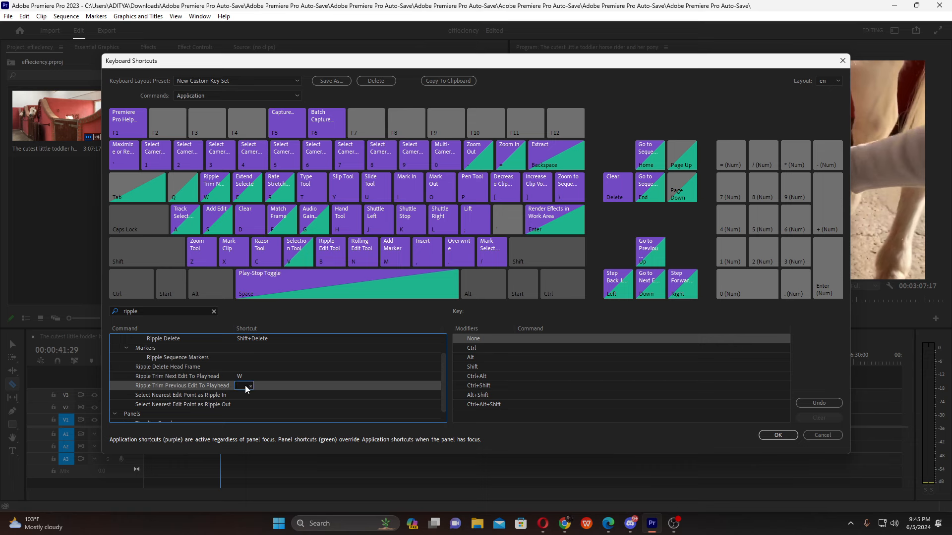
key("q")
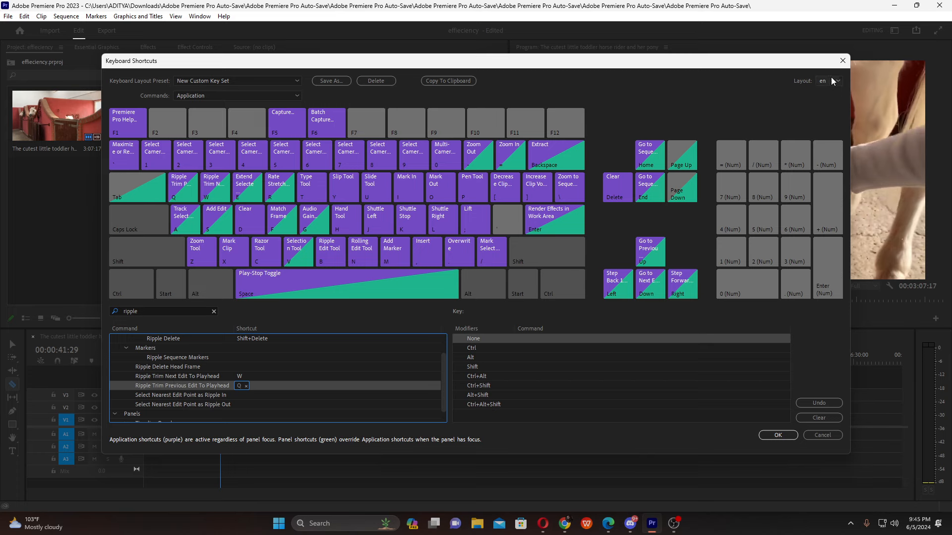
left_click(842, 60)
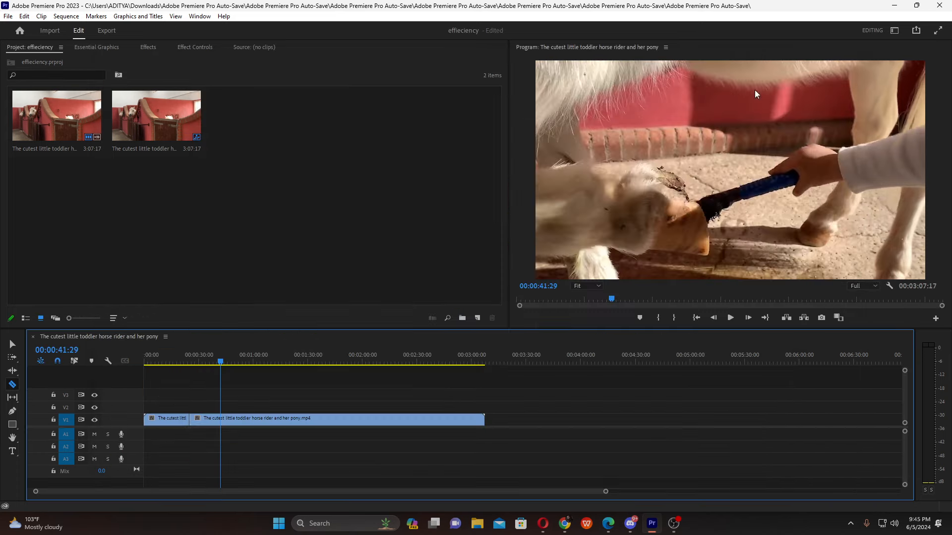
- Try a ripple trim of the previous edit to 00:00:46:26, and undo both the trim and the clip's earlier split
left_click(230, 362)
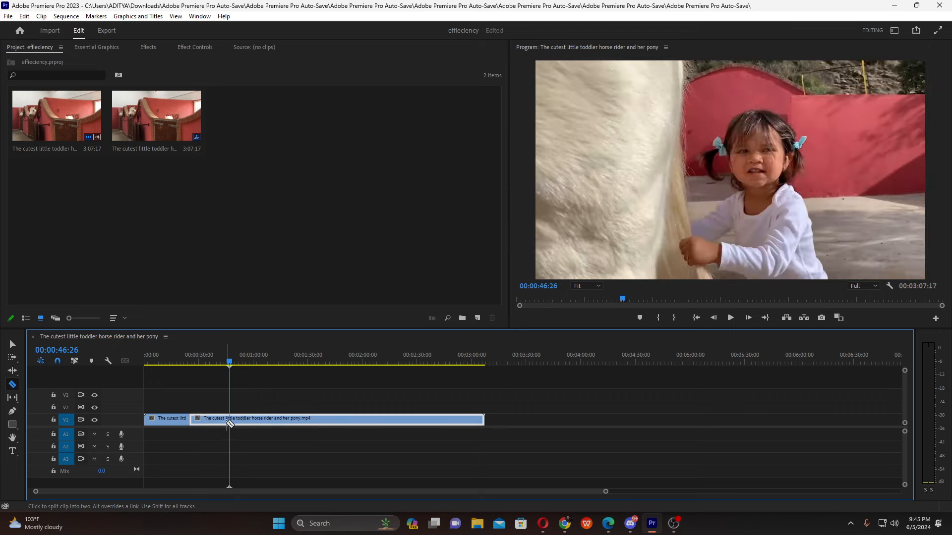
key("q")
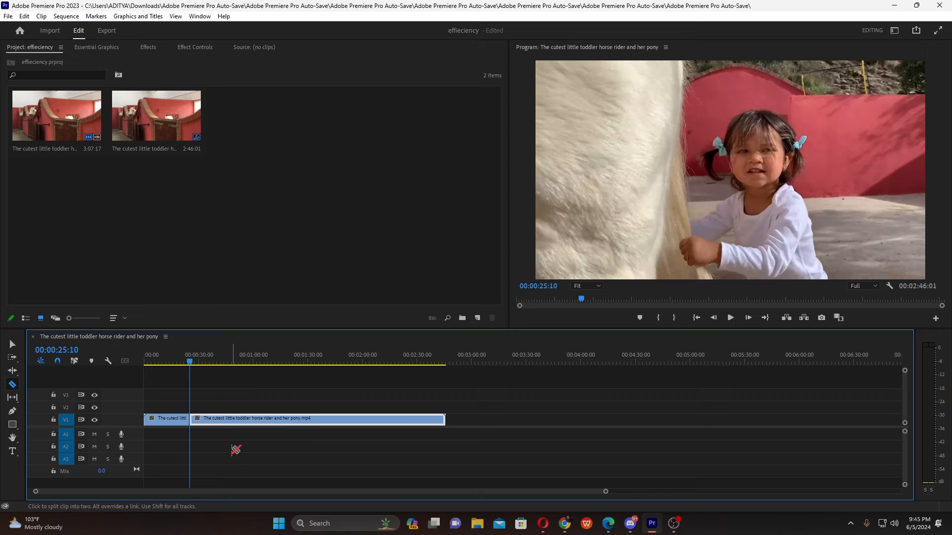
key("ctrl+z")
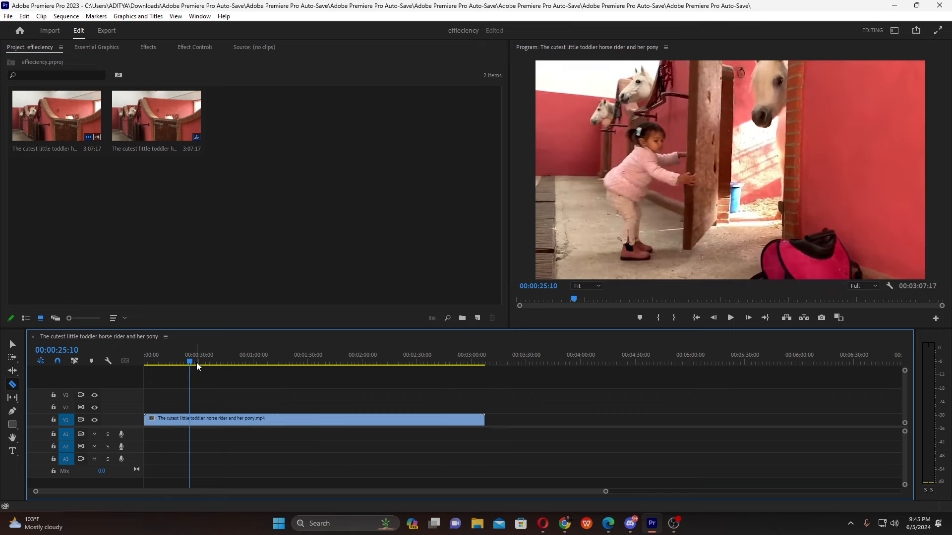
- Try ripple trims of the next edit and the previous edit to the playhead at 00:01:11:03, undoing each one
left_click_drag(189, 365, 273, 374)
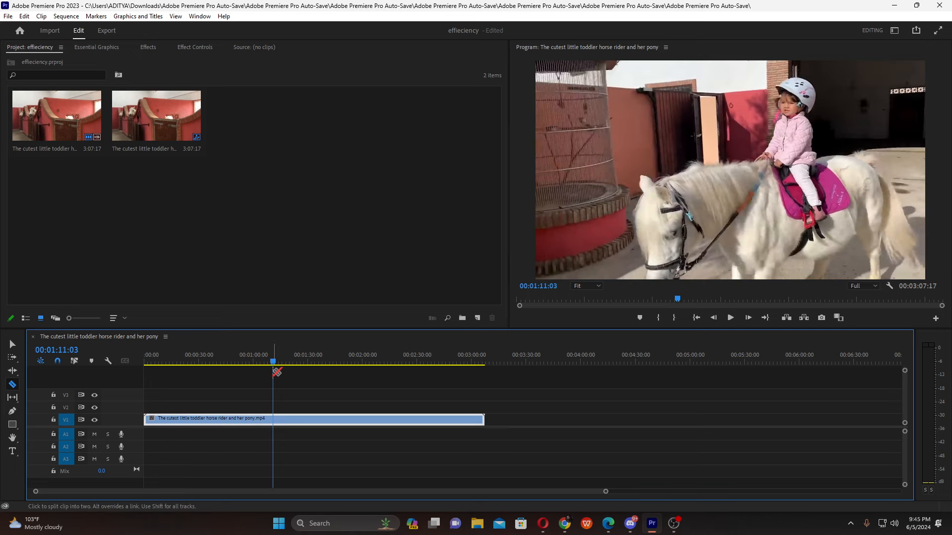
key("w")
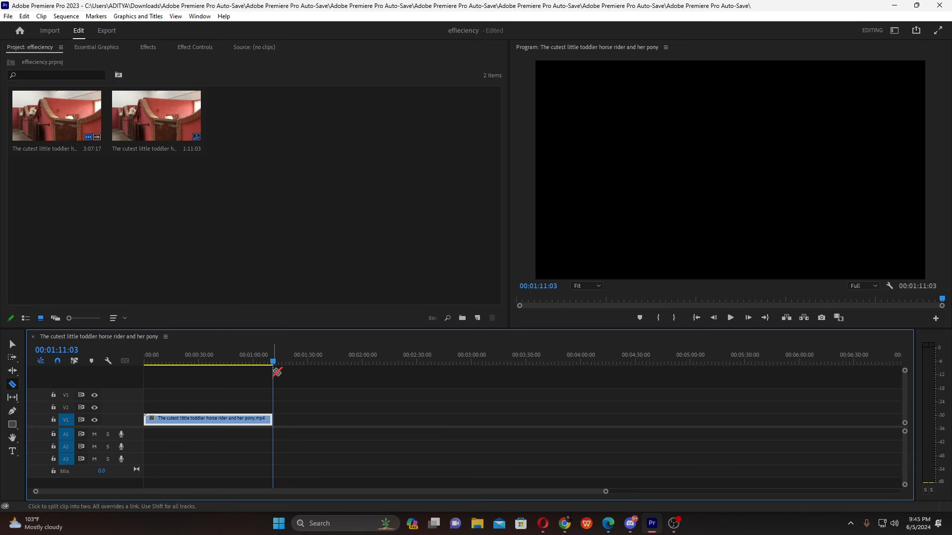
key("ctrl+z")
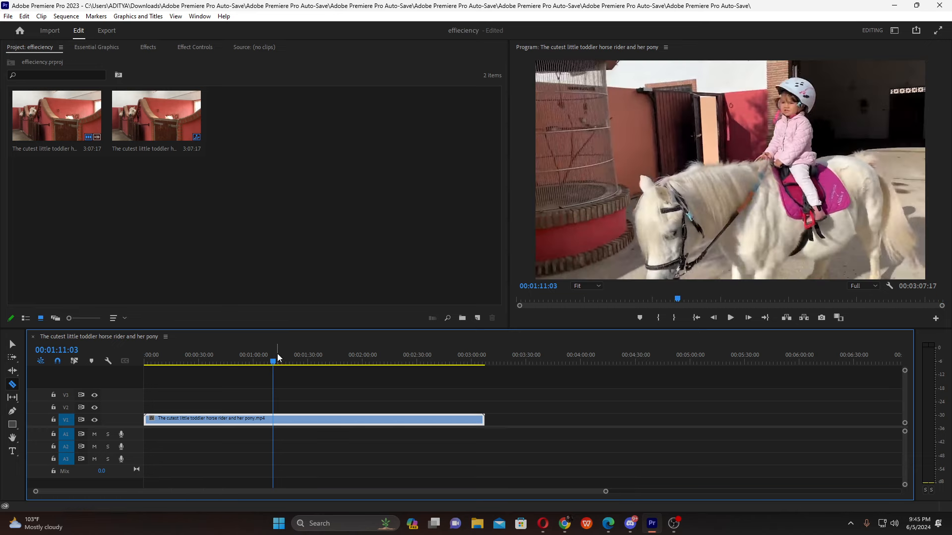
key("q")
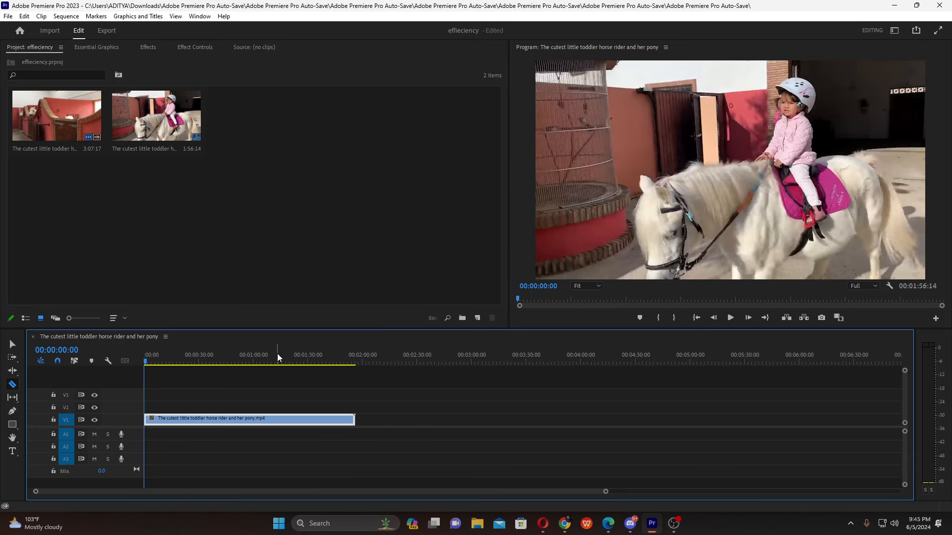
key("ctrl+z")
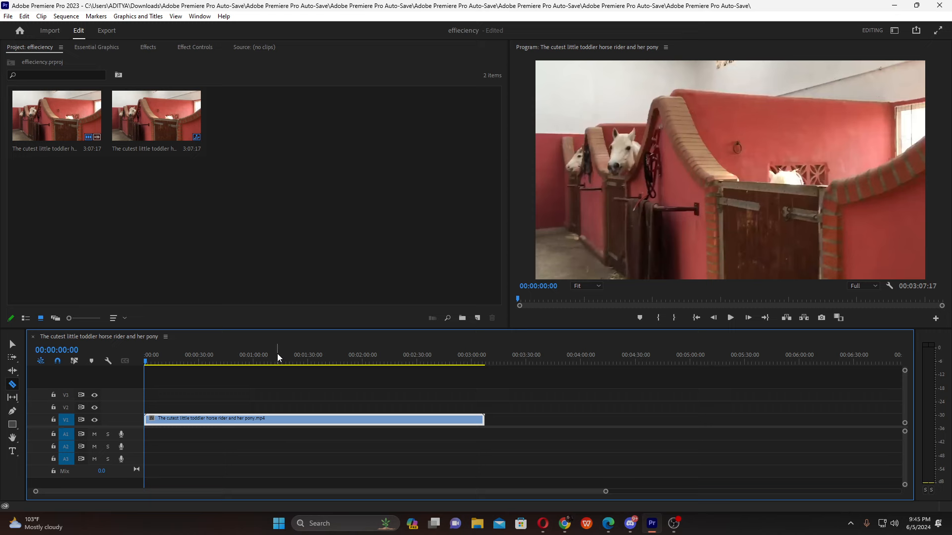
- Try splitting the clip at 00:00:47:20 with Add Edit and with the Razor tool, undoing each cut
left_click(231, 350)
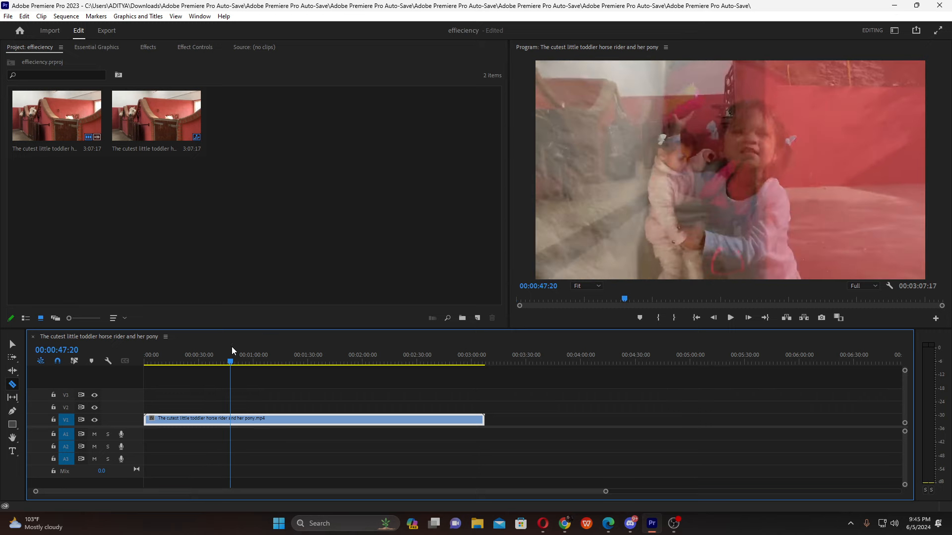
key("ctrl+k")
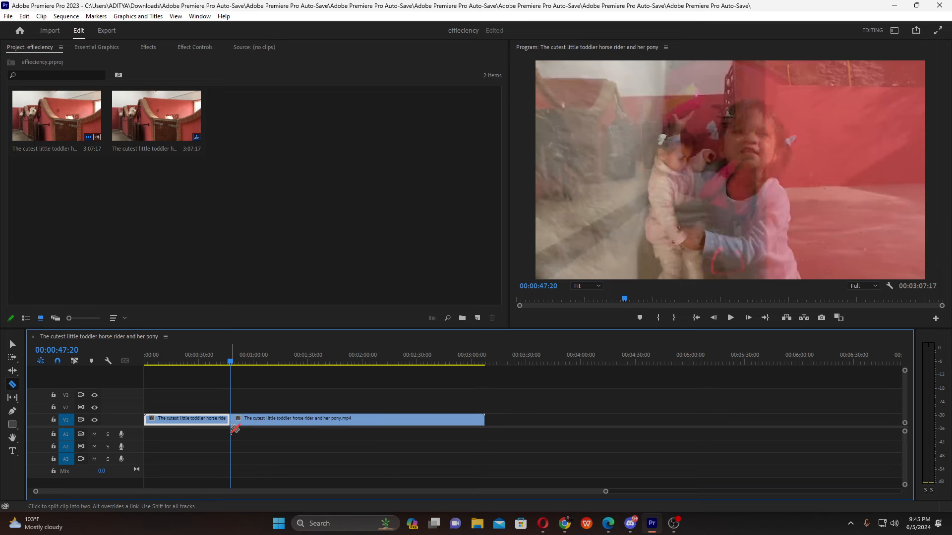
key("ctrl+z")
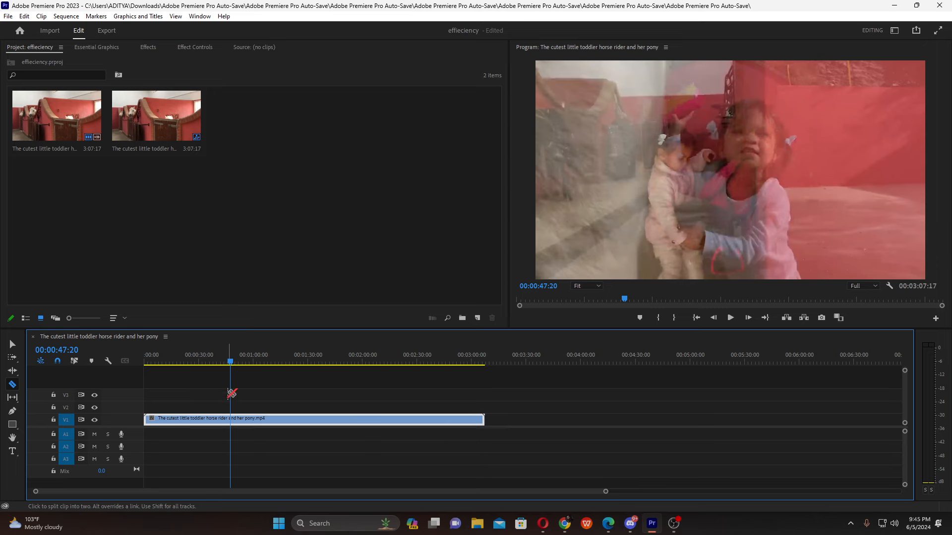
left_click(230, 420)
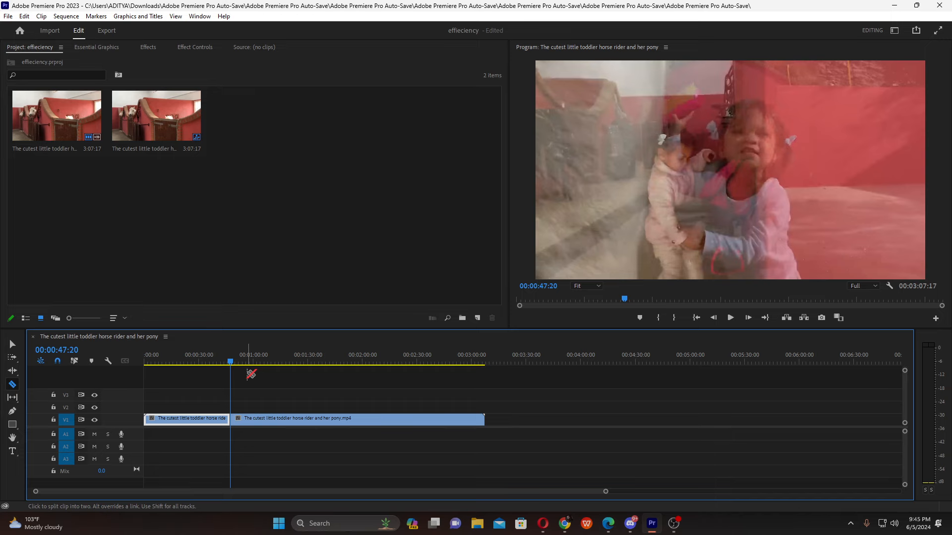
key("ctrl+z")
- Search the keyboard shortcuts for "add ed" and select Add Edit to examine the keys assigned to it
left_click(24, 16)
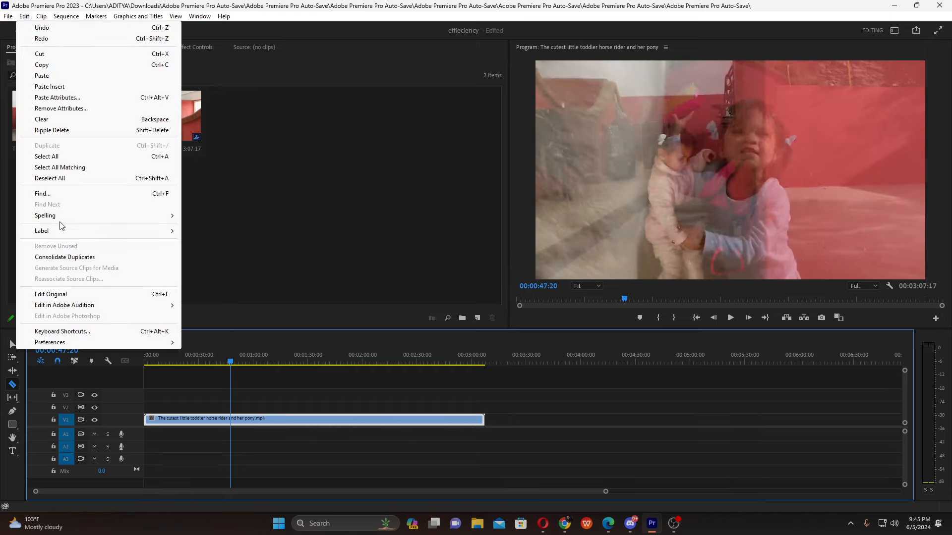
left_click(94, 335)
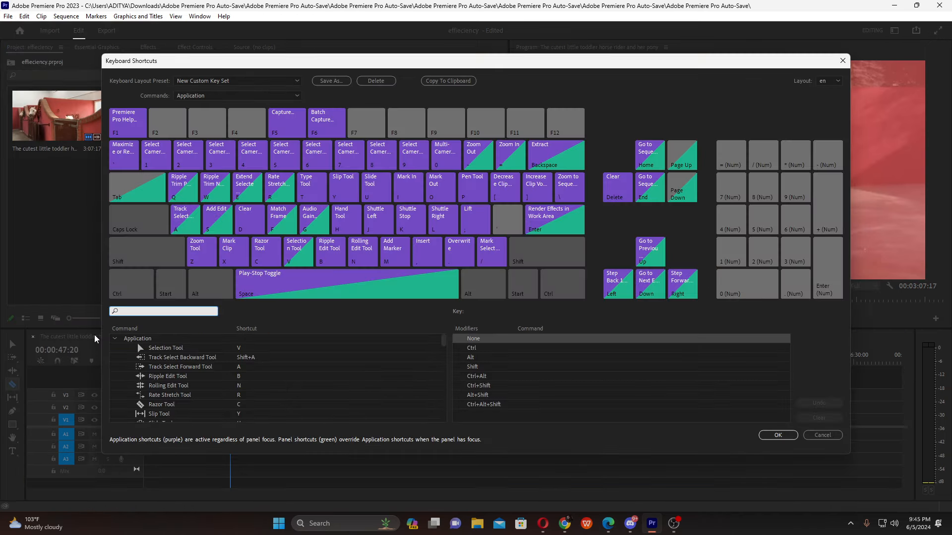
left_click(228, 235)
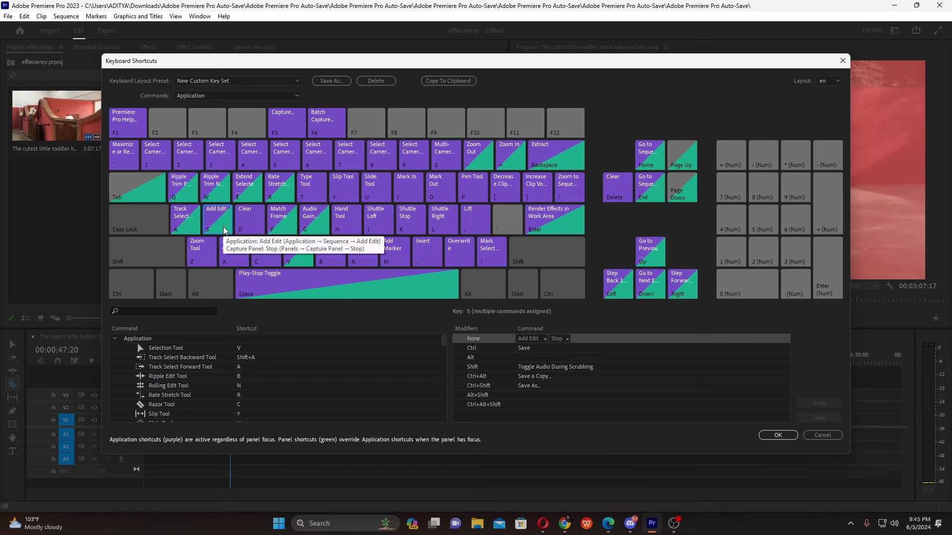
left_click(188, 311)
type("add")
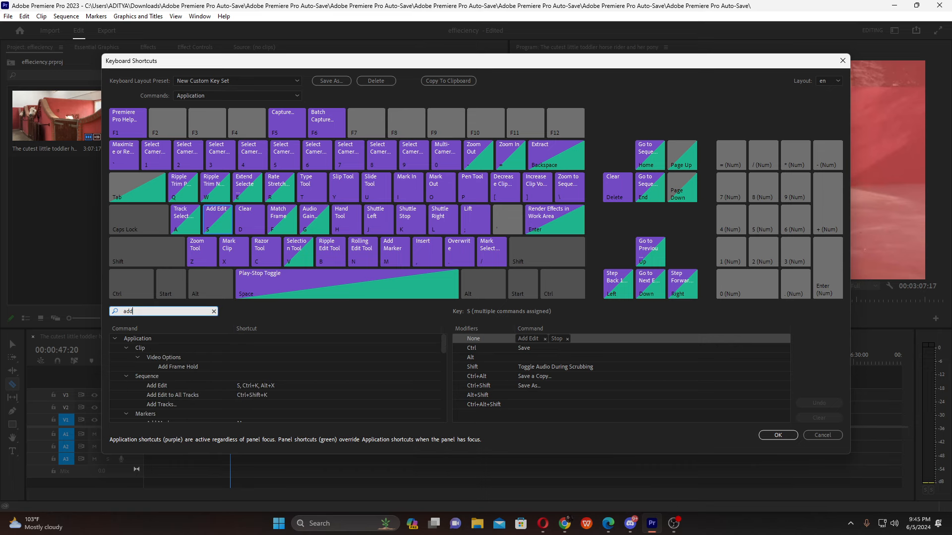
type(" ed")
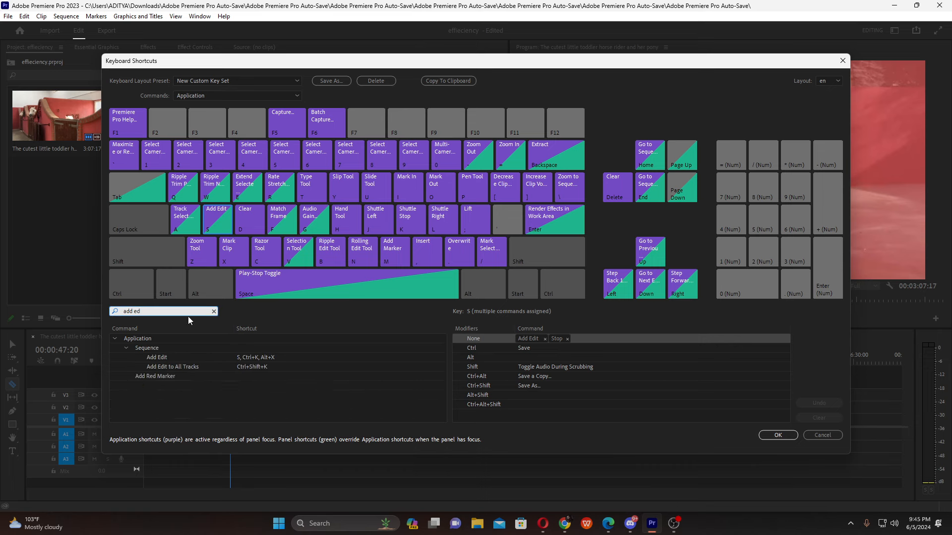
left_click(224, 358)
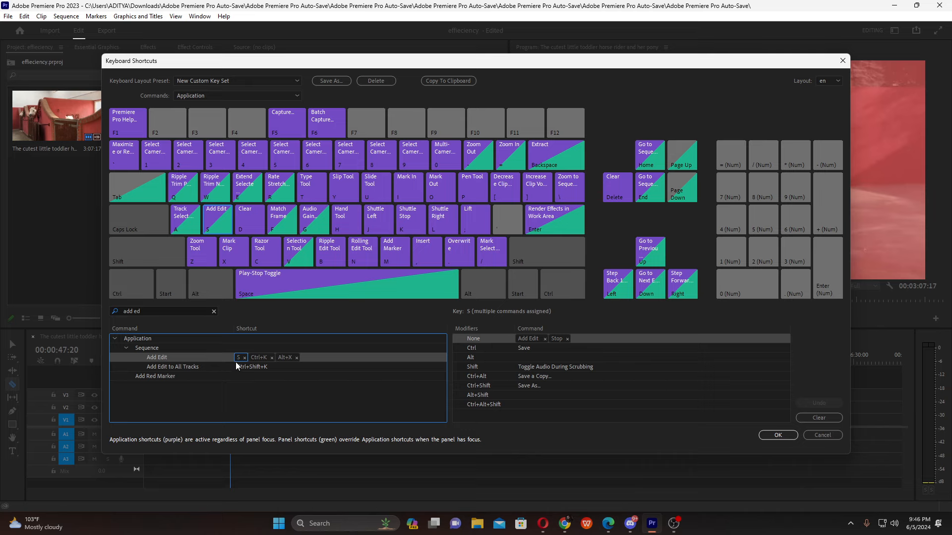
left_click(673, 523)
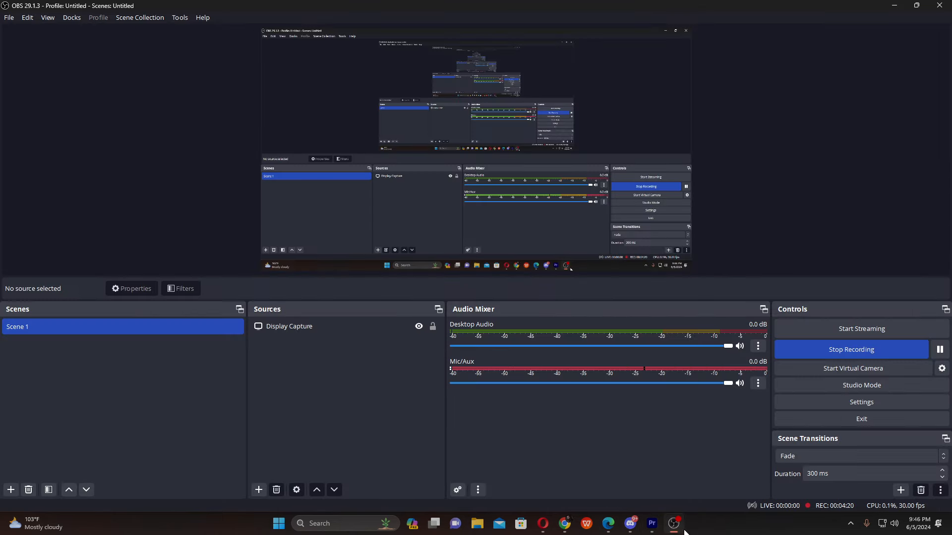
left_click(894, 5)
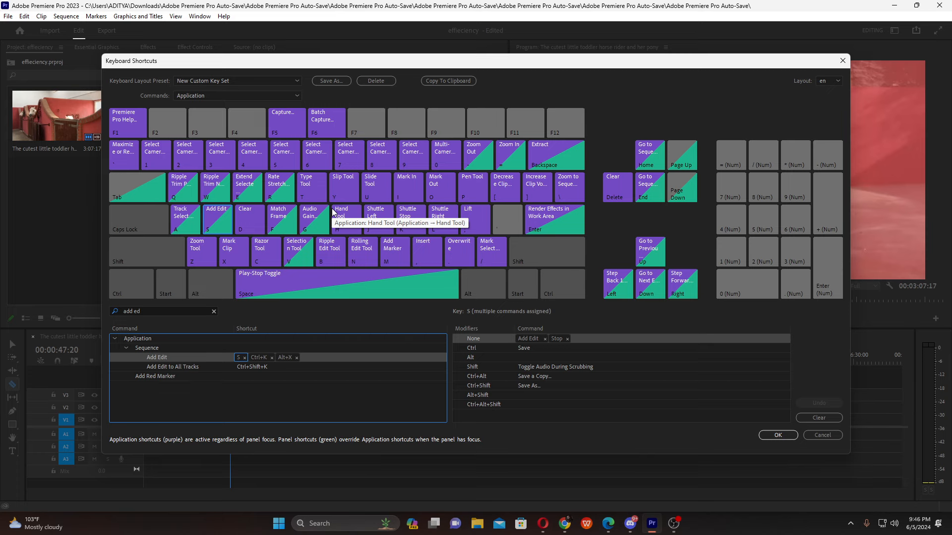
- Close the shortcut settings, undo the removal of the clip's audio, and switch to the Selection tool
left_click(841, 61)
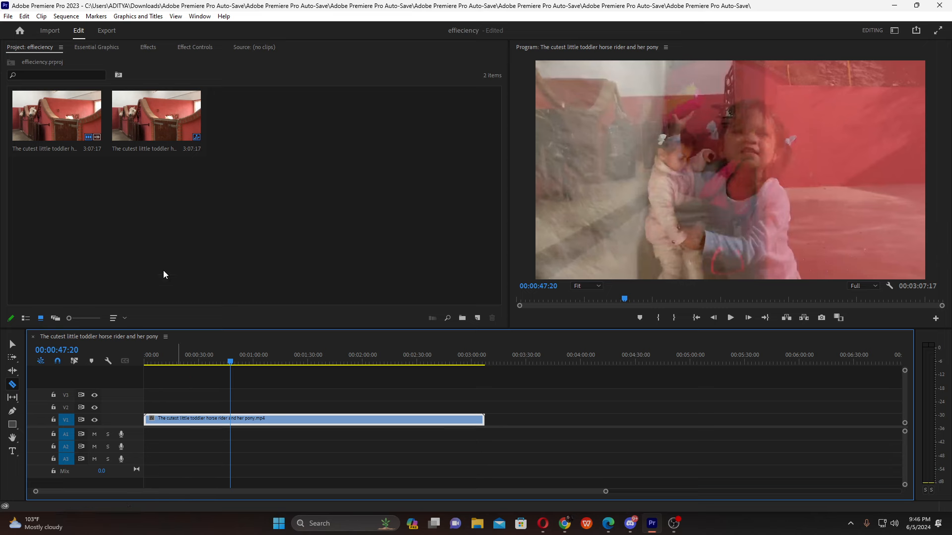
key("ctrl+z")
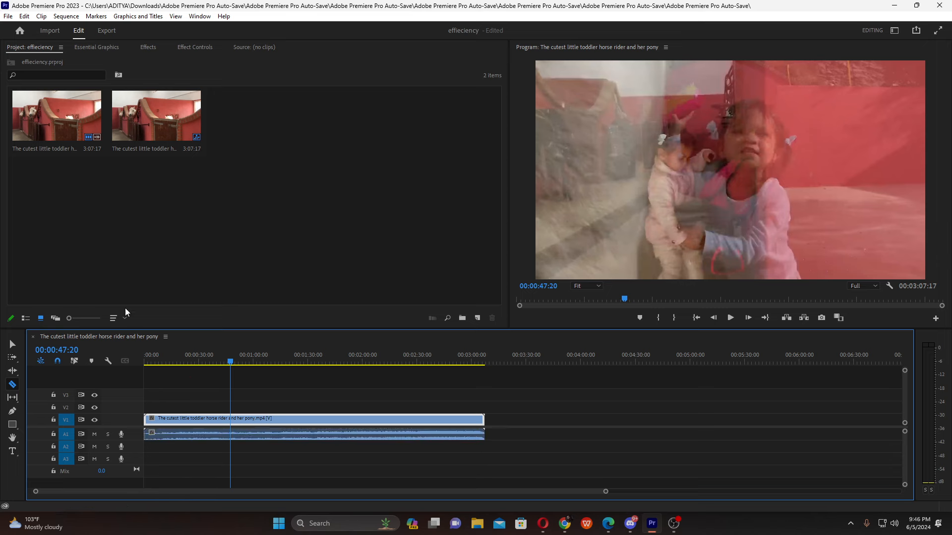
left_click(11, 341)
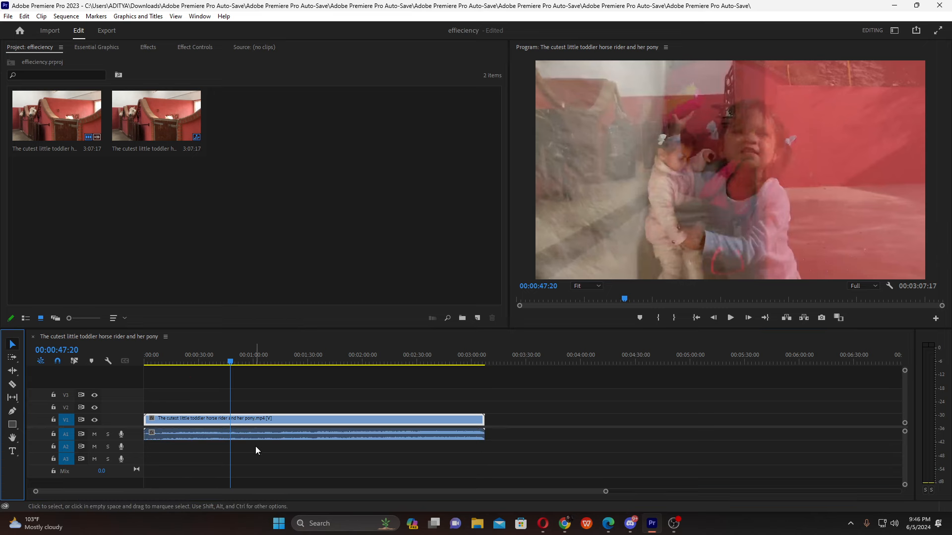
- Try Add Edit on the selected video clip at 00:00:47:20 and undo the split
key("ctrl+k")
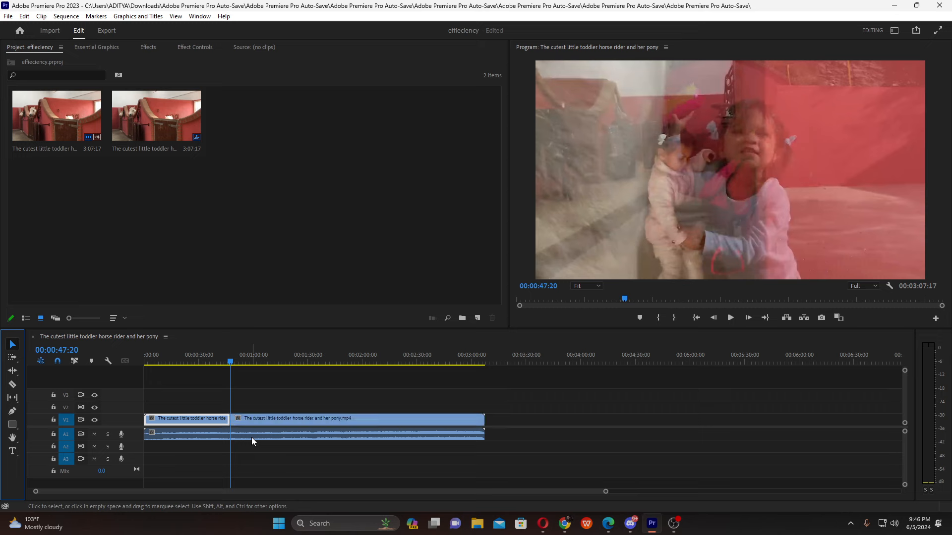
key("ctrl+z")
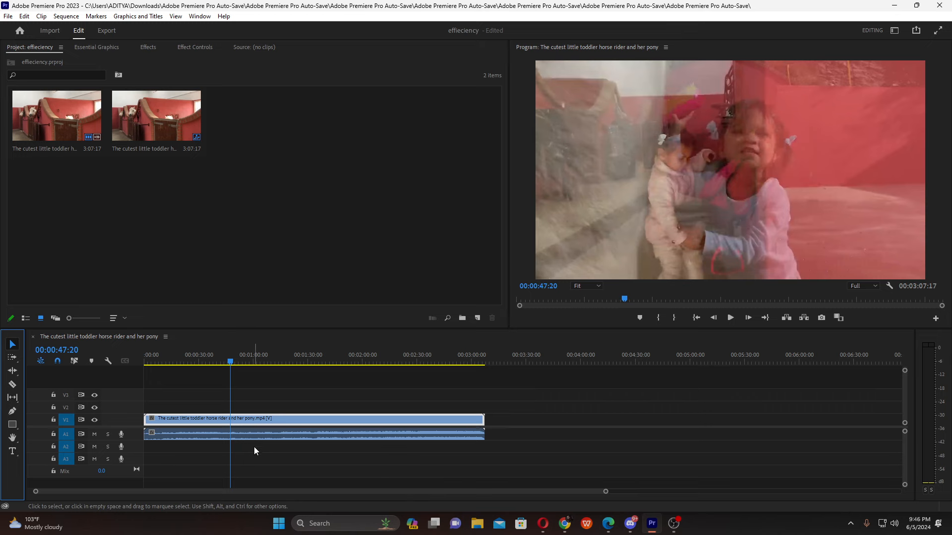
- Try splitting the clip's video and audio together with Add Edit at 00:00:47:20 and at 00:01:36:05
left_click_drag(447, 483, 335, 388)
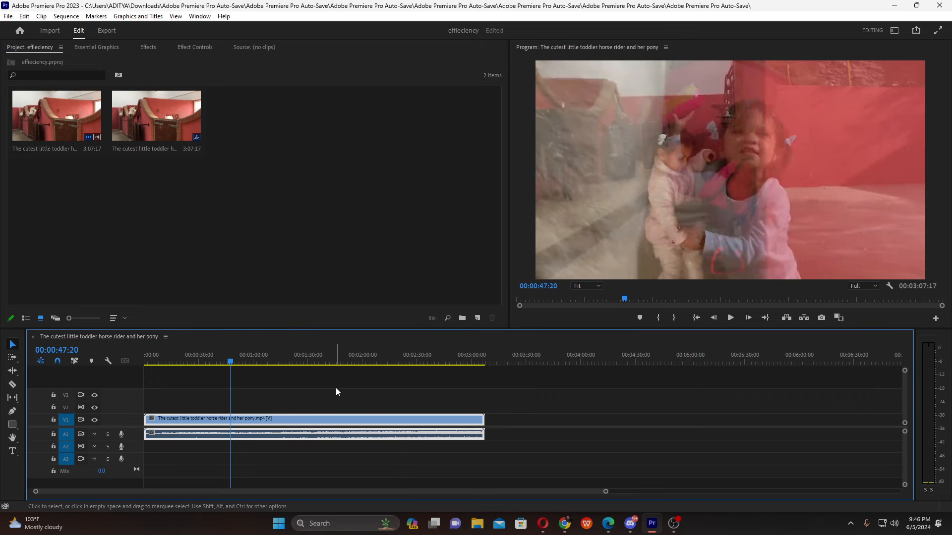
key("ctrl+k")
left_click_drag(287, 361, 318, 361)
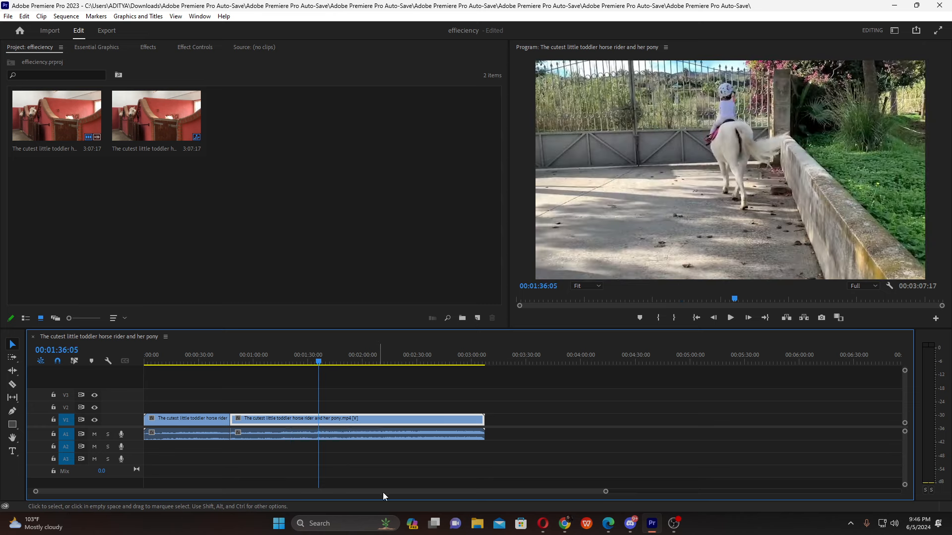
left_click_drag(381, 487, 365, 388)
key("ctrl+k")
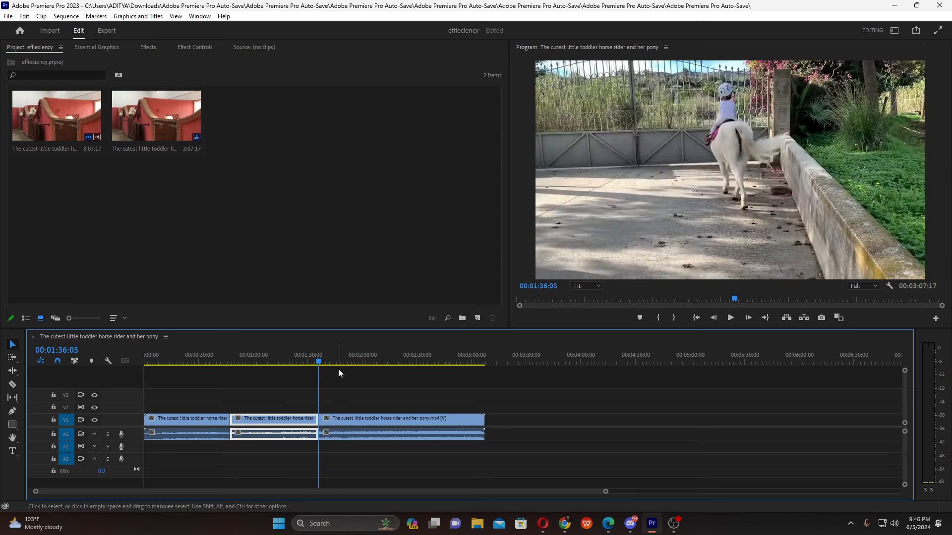
- Try ripple trimming the last segment from 00:02:06:29 to its end and from its start to the playhead, undoing each trim
left_click(376, 356)
left_click_drag(376, 356, 376, 356)
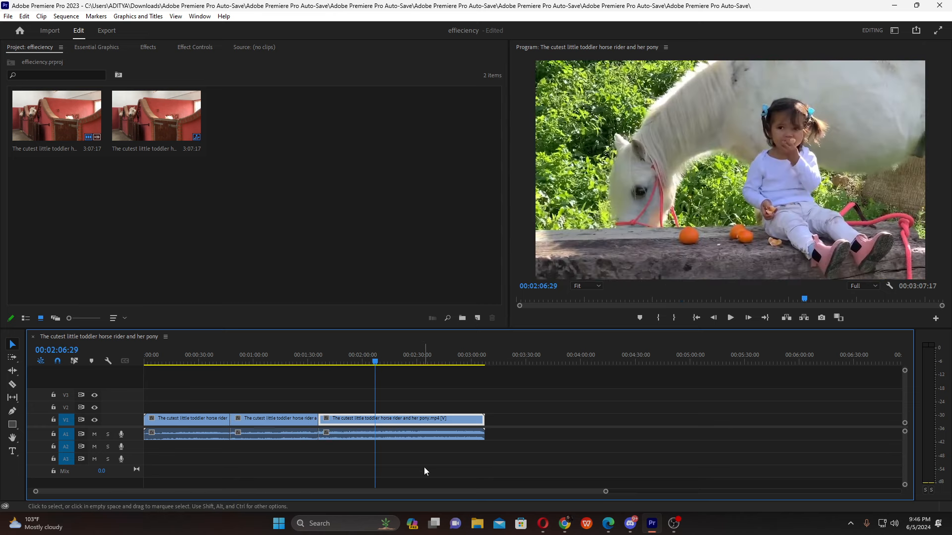
mouse_move(425, 471)
left_mouse_down()
mouse_move(399, 376)
mouse_move(401, 384)
left_mouse_up()
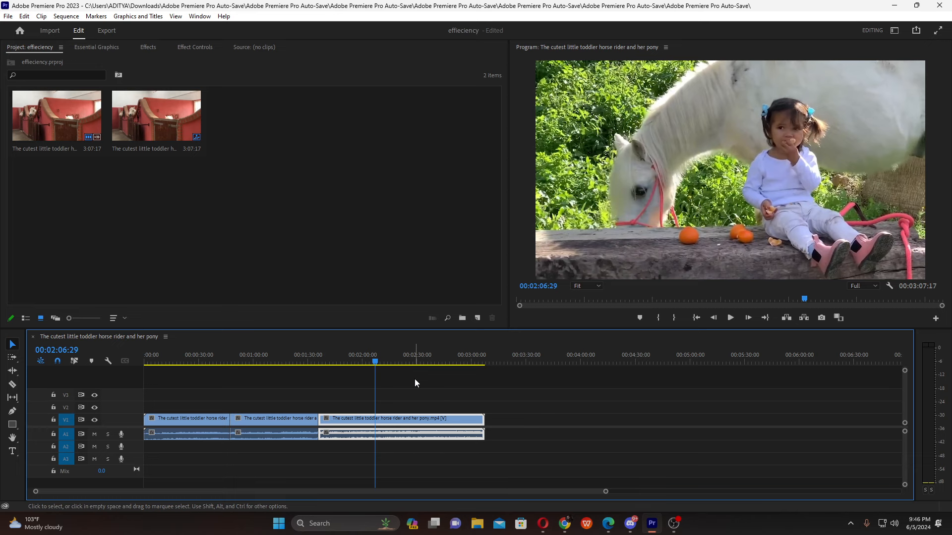
key("w")
key("ctrl+z")
left_click_drag(433, 468, 395, 387)
key("q")
key("ctrl+z")
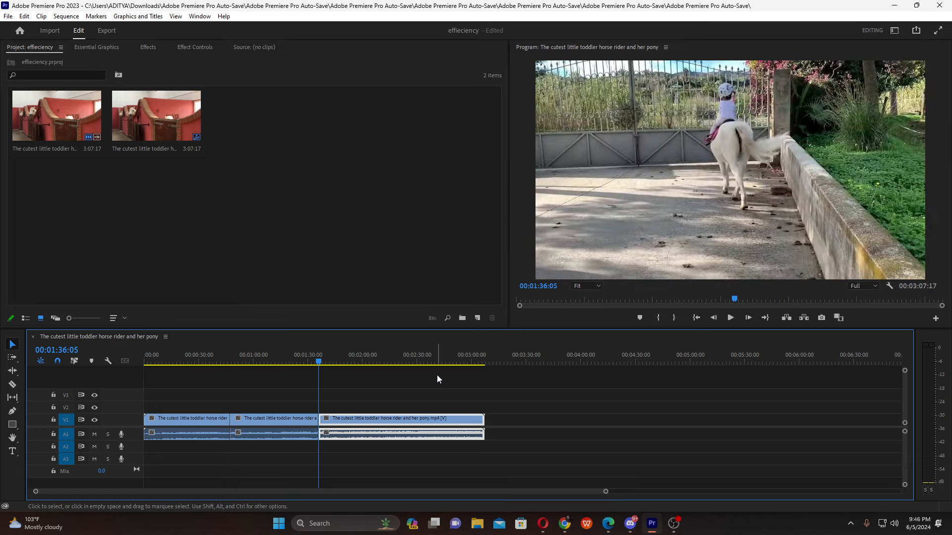
- Try splitting the last segment at 00:02:06:04, ripple trimming the new segment's start, and ripple trimming its end at 00:02:28:06
left_click_drag(355, 361, 375, 363)
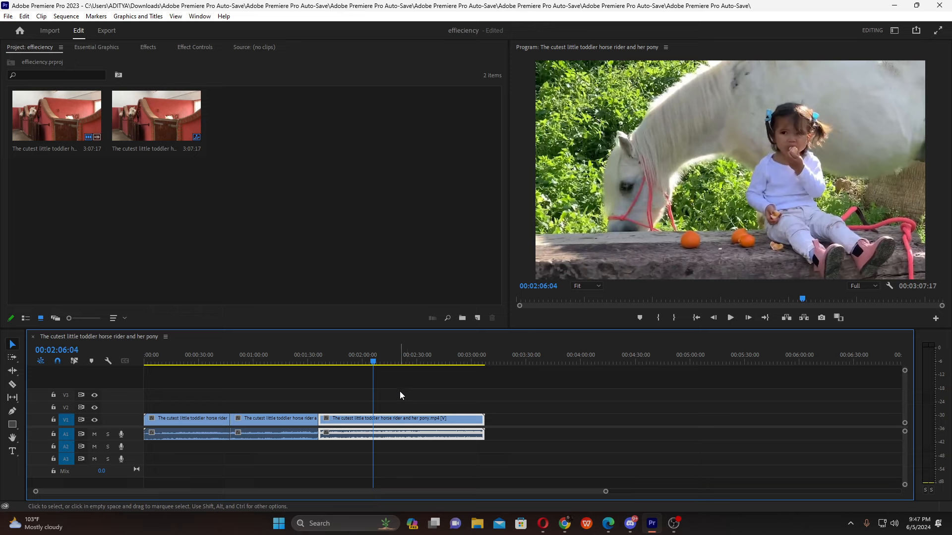
key("ctrl+k")
left_click(380, 360)
left_click(409, 361)
left_click_drag(433, 385, 462, 442)
key("q")
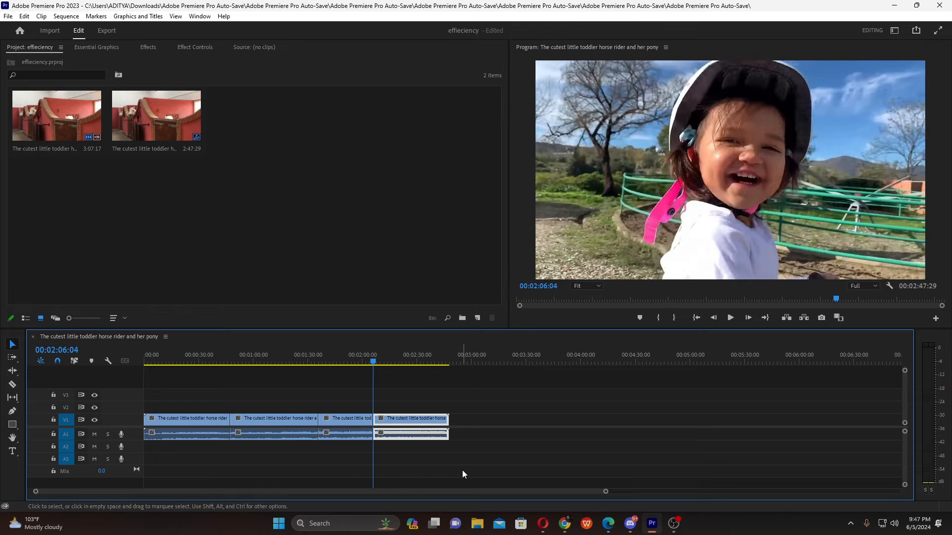
left_click(413, 361)
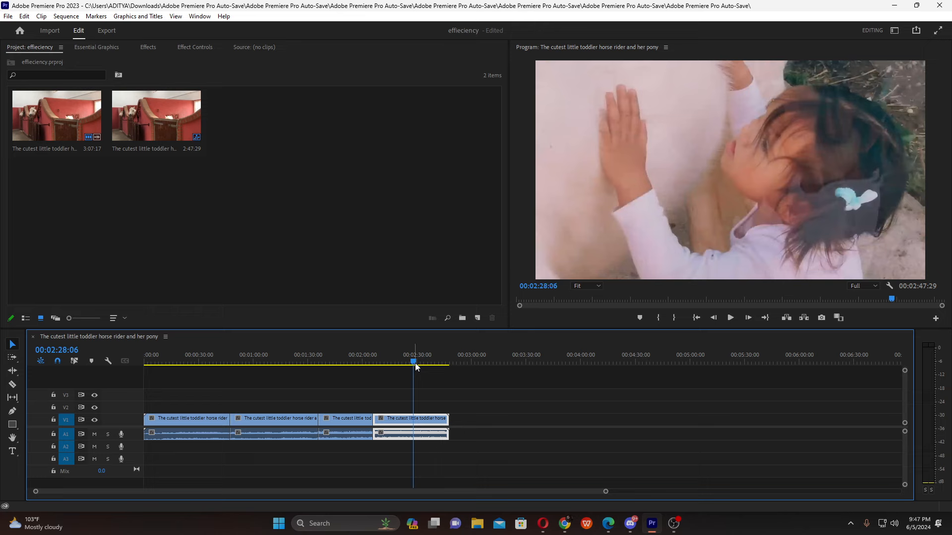
key("w")
- Move the playhead to 00:01:00:14 and undo the ripple trims and all splits of the clip
left_click_drag(415, 364, 256, 356)
key("ctrl+z")
key("ctrl+z")
key("ctrl+z")
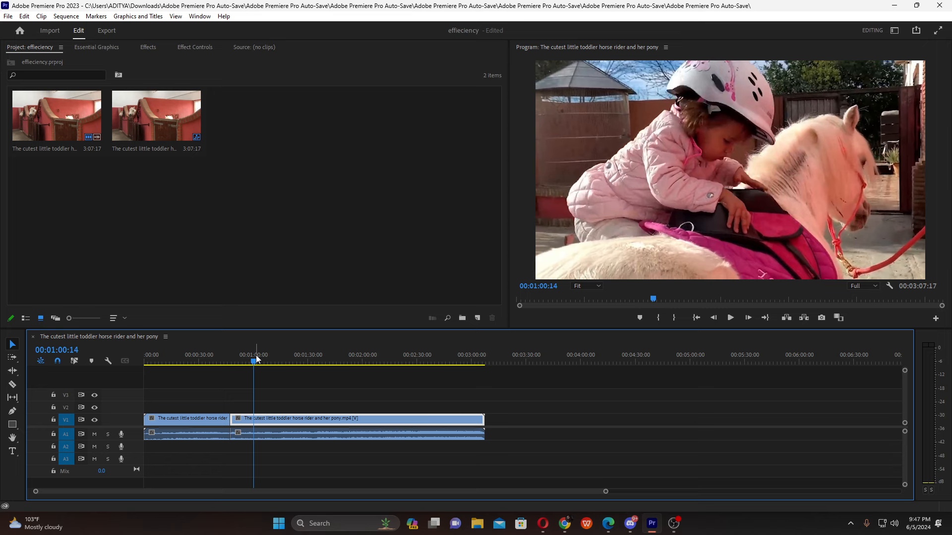
key("ctrl+z")
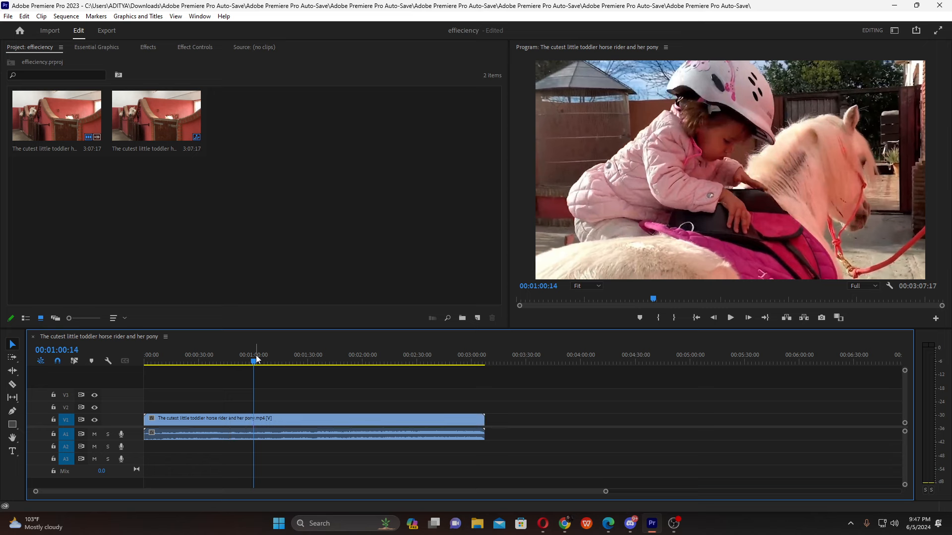
- Show the video clip's Motion settings in Effect Controls and return the playhead to the start of the sequence
left_click(92, 47)
left_click(144, 48)
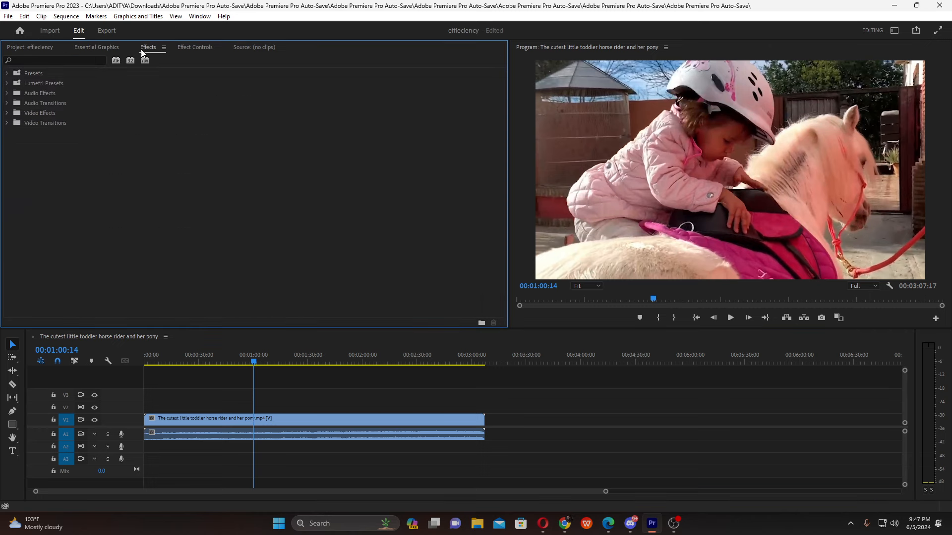
left_click(183, 49)
left_click(240, 421)
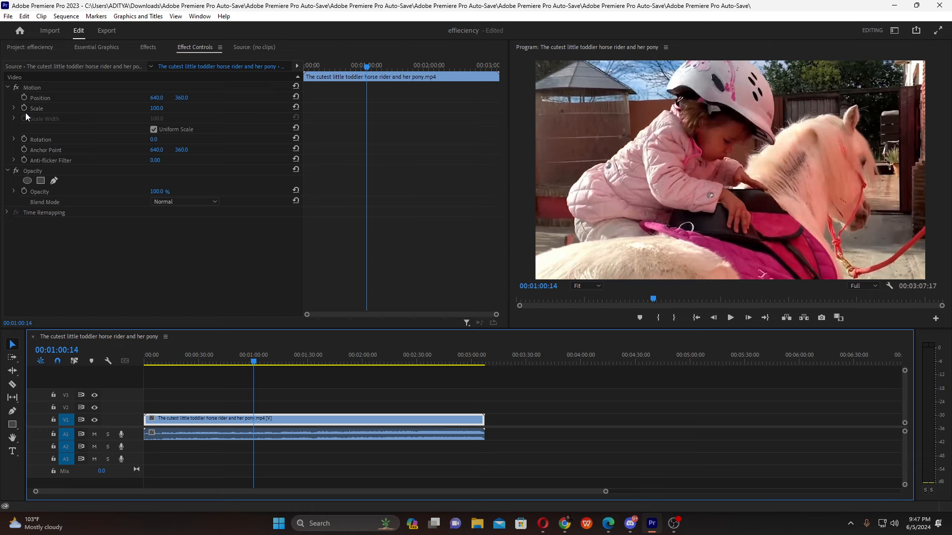
left_click_drag(366, 66, 142, 44)
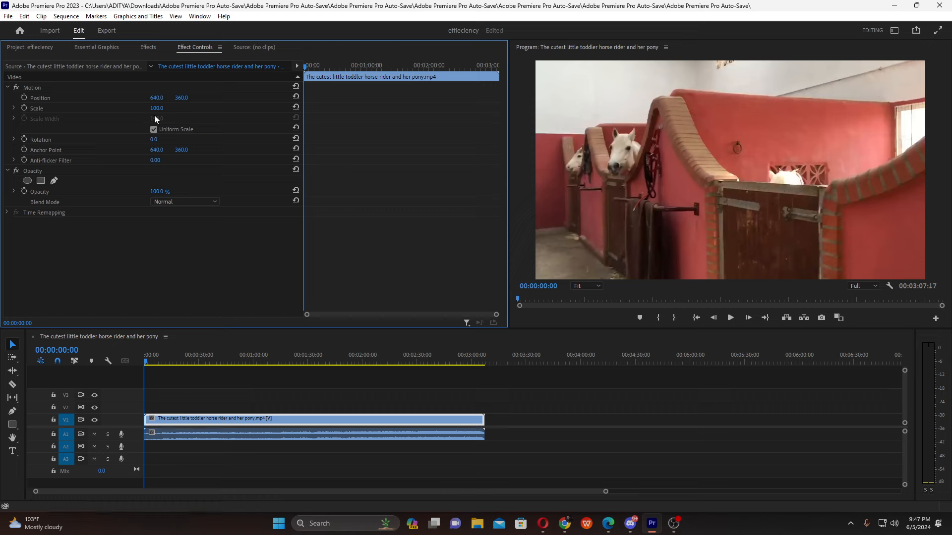
- Try shifting the clip's Position and undo back past that change and the creation of the sequence
mouse_move(157, 98)
left_mouse_down()
mouse_move(322, 97)
mouse_move(30, 98)
mouse_move(334, 98)
mouse_move(132, 97)
mouse_move(184, 97)
mouse_move(151, 98)
left_mouse_up()
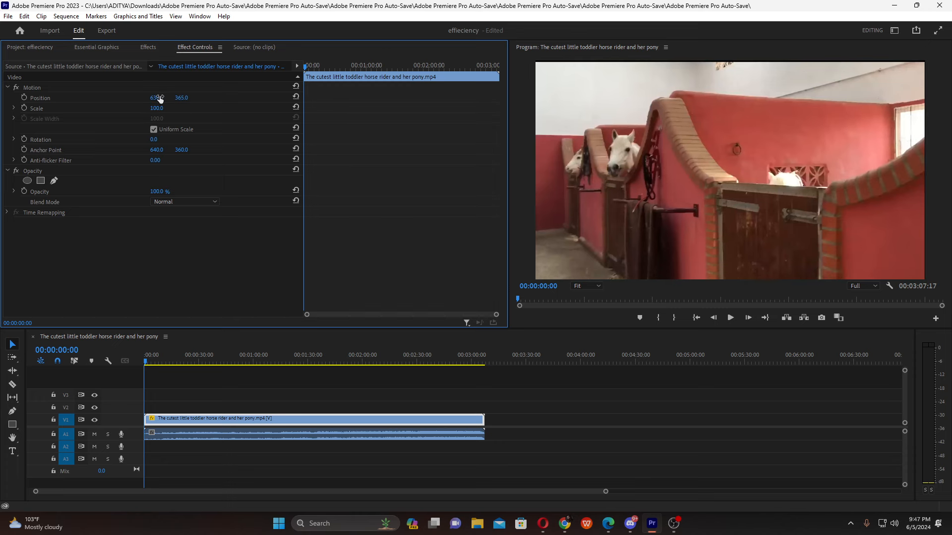
key("ctrl+z")
key("ctrl+z")
key("ctrl+z")
key("ctrl+z")
key("ctrl+z")
key("ctrl+z")
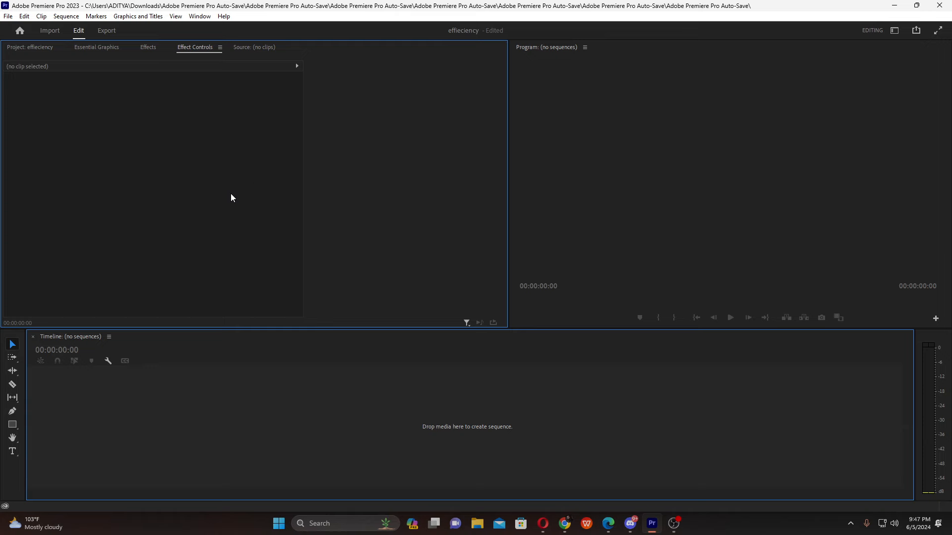
- Create the sequence again from the pony video and set the video clip's Scale to 102 in Effect Controls
left_click(26, 51)
left_click_drag(32, 121, 71, 433)
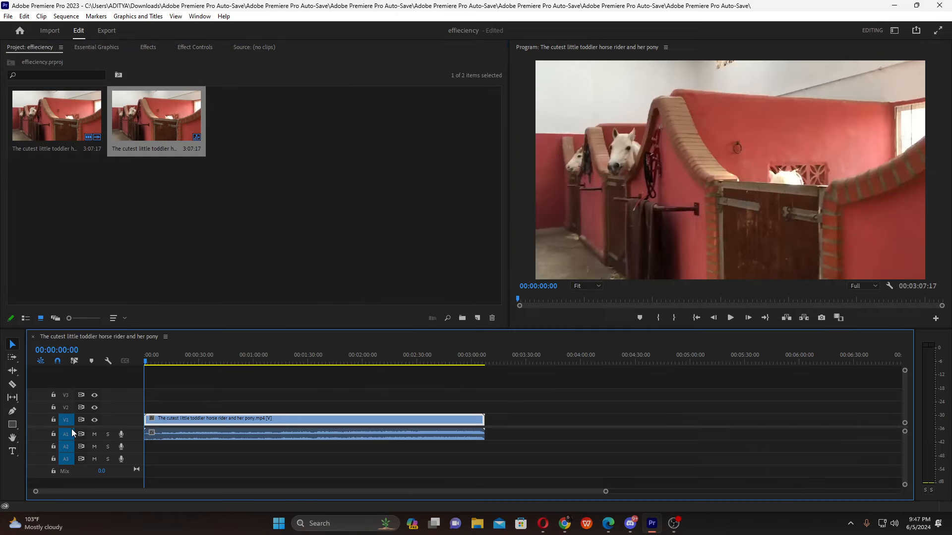
left_click(203, 46)
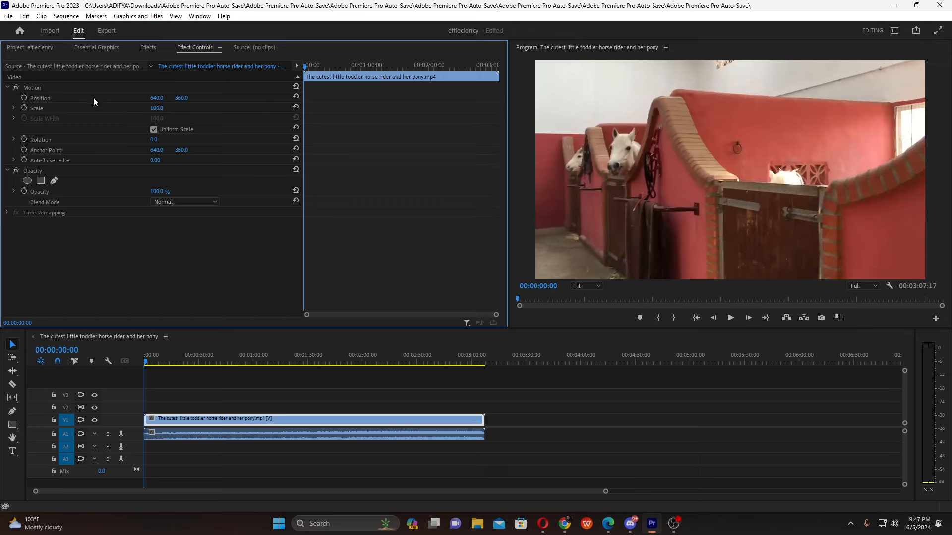
mouse_move(158, 108)
left_mouse_down()
mouse_move(184, 109)
mouse_move(119, 108)
mouse_move(257, 109)
mouse_move(164, 109)
left_mouse_up()
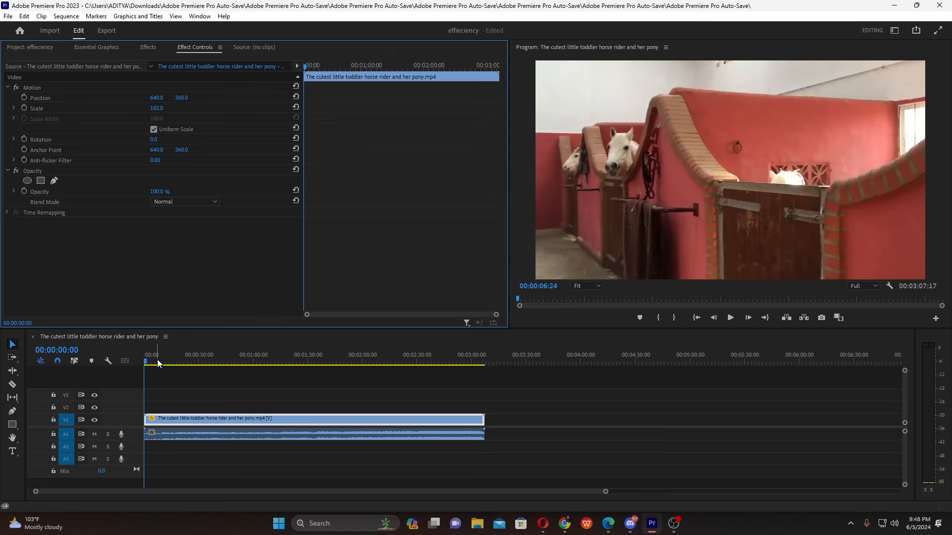
- Keyframe the clip's Position at 00:00:00:00, and add a second keyframe at 00:00:09:00 with horizontal Position 800
left_click_drag(156, 360, 141, 360)
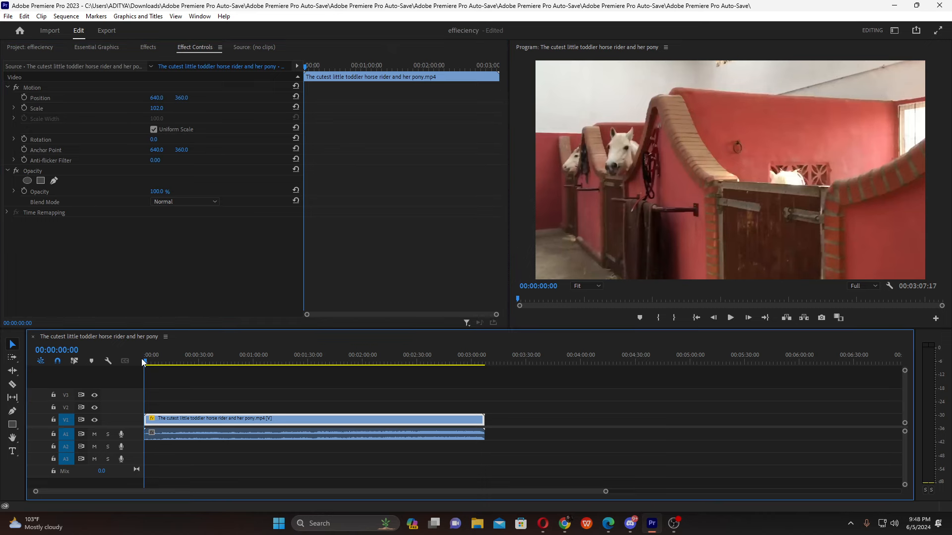
left_click(24, 97)
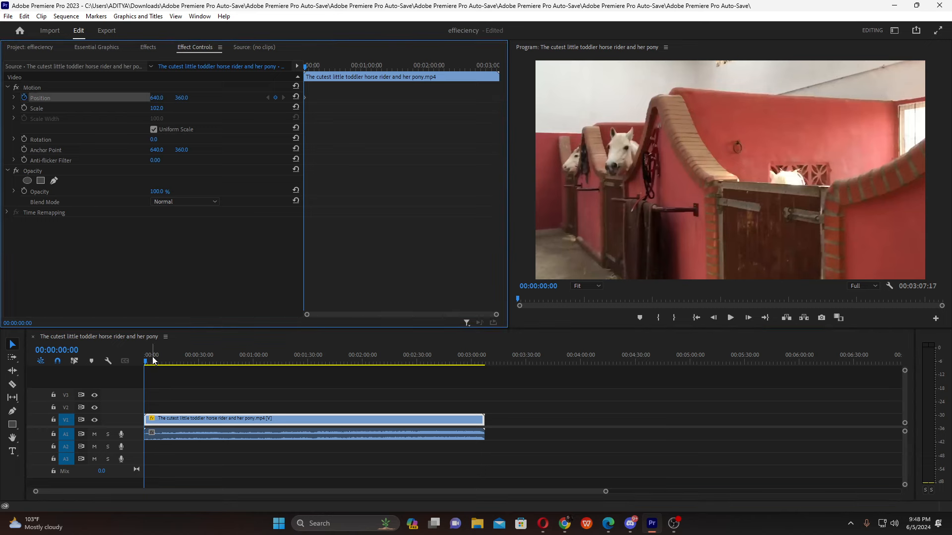
left_click_drag(155, 360, 162, 361)
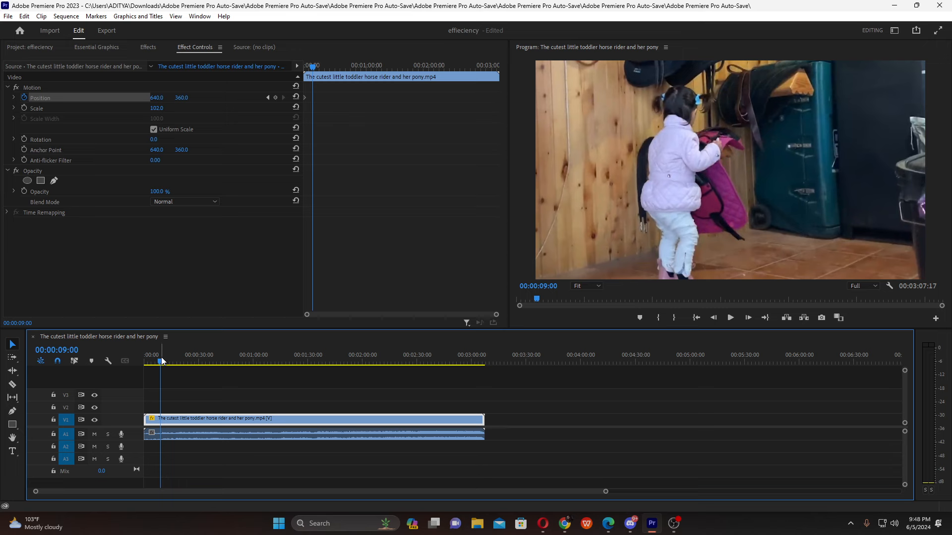
left_click(159, 97)
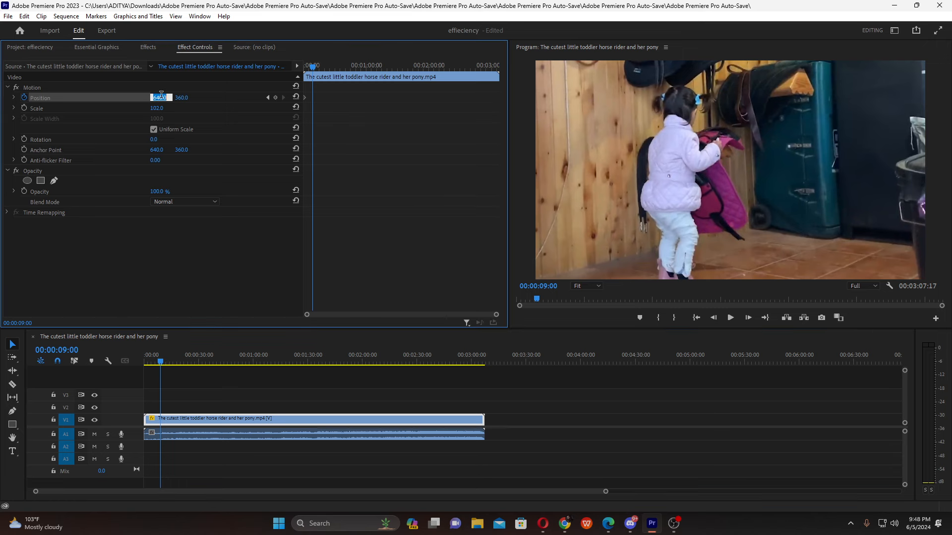
type("800")
key("Return")
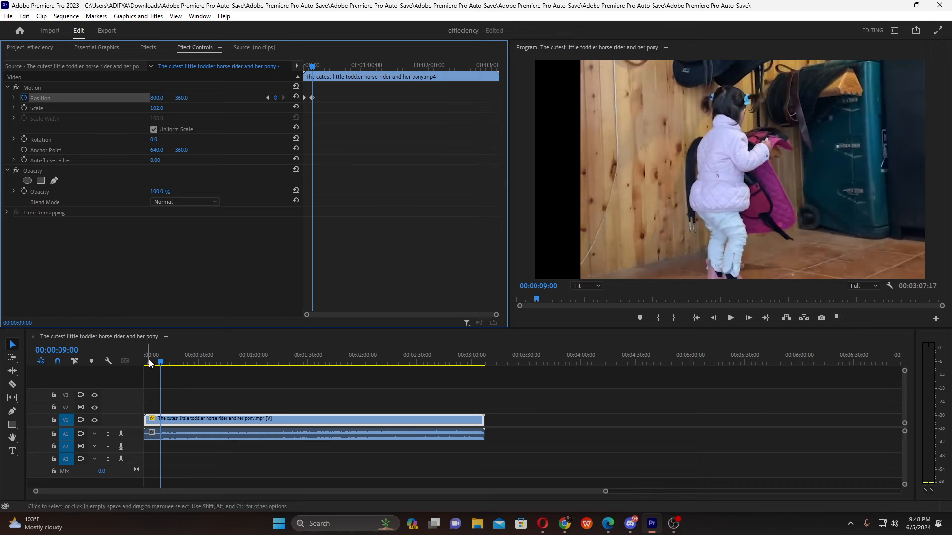
- Play the Position animation from the start of the sequence and stop after a few seconds
left_click(129, 361)
key("Home")
key("space")
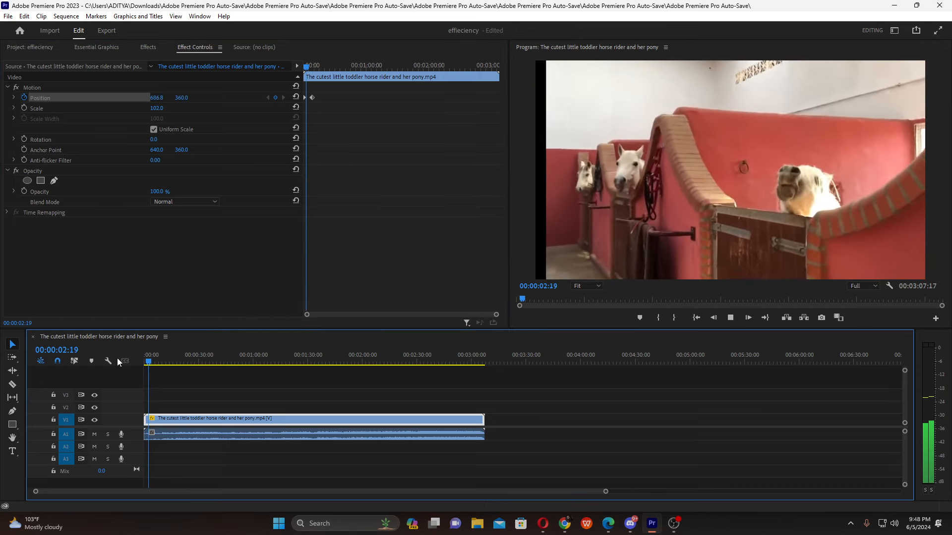
key("space")
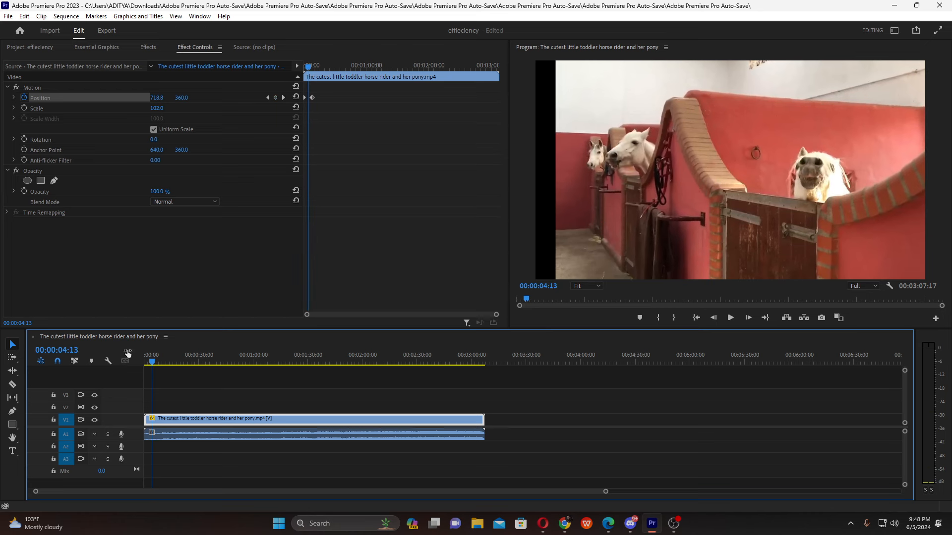
- Move the second Position keyframe earlier to about 4 seconds and play the faster motion from the start
left_click_drag(312, 98, 311, 97)
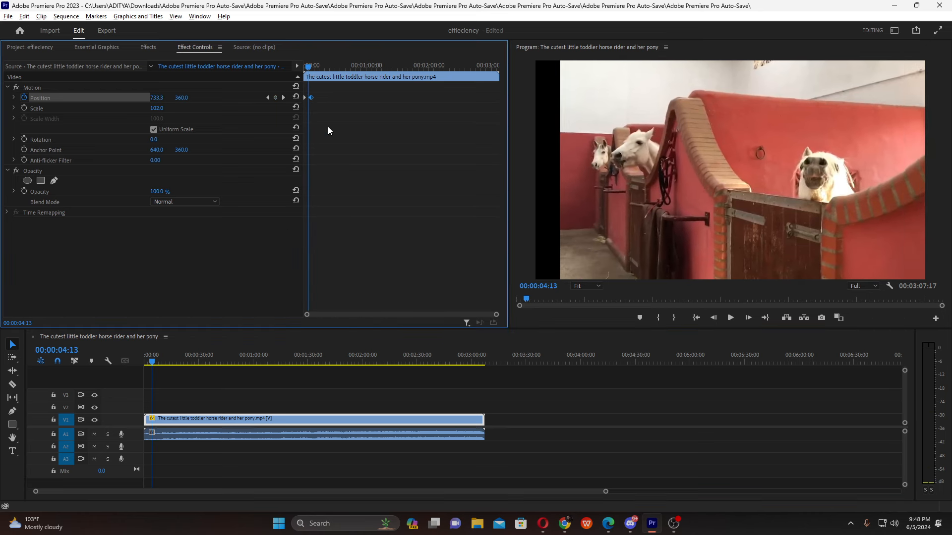
left_click_drag(496, 315, 366, 314)
left_click_drag(418, 97, 372, 106)
left_click_drag(369, 66, 241, 73)
key("space")
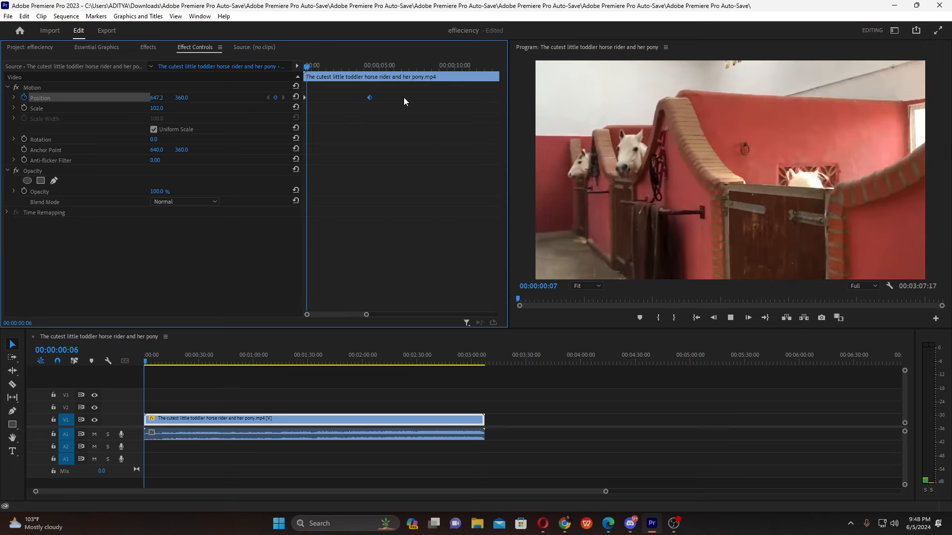
- Move the second Position keyframe to about 1.5 seconds and then about 0.6 seconds, playing back the motion each time
left_click_drag(375, 101, 328, 105)
left_click_drag(326, 68, 297, 68)
key("space")
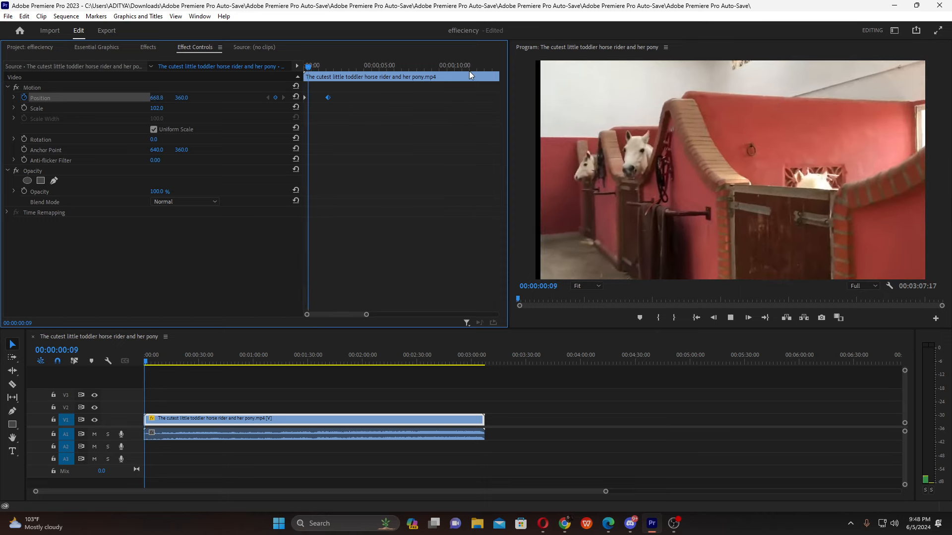
left_click_drag(327, 98, 313, 101)
left_click_drag(319, 67, 288, 77)
key("space")
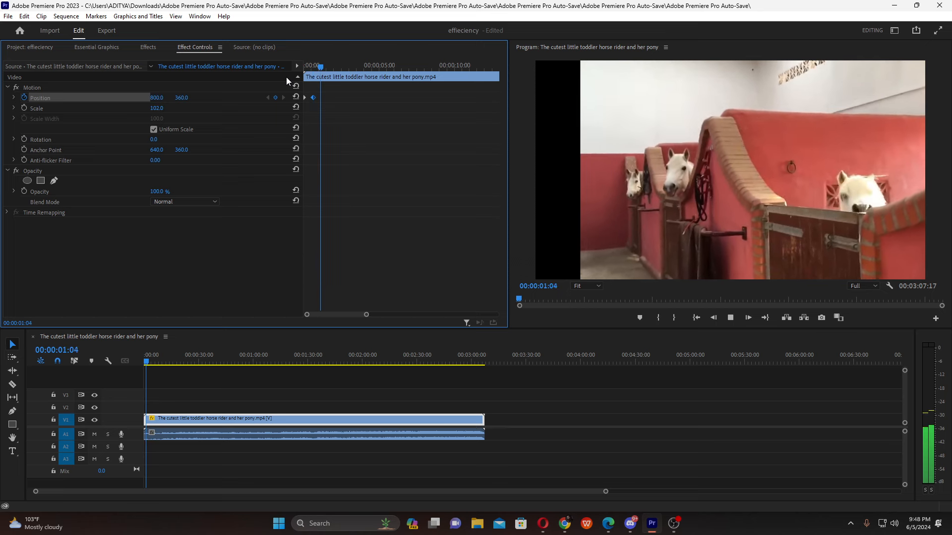
key("space")
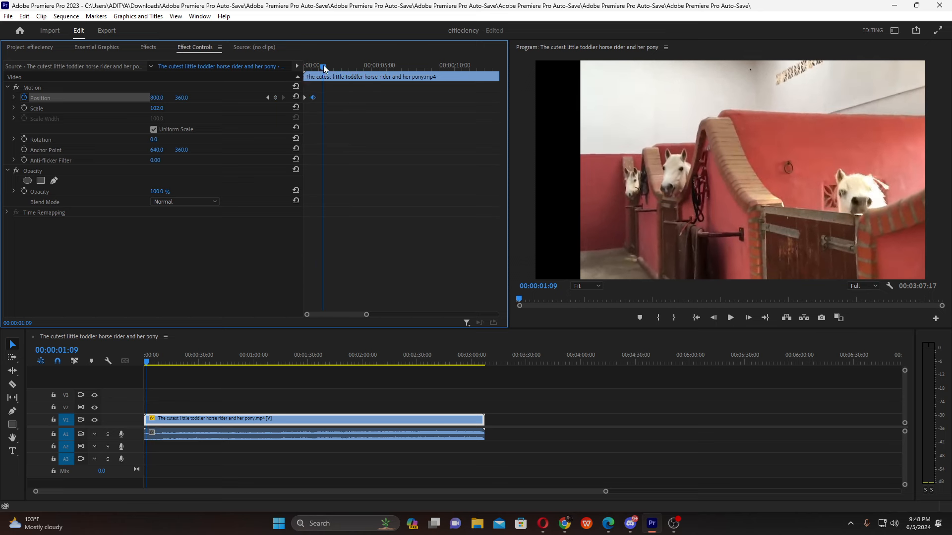
- Add a third Position keyframe at 00:00:01:14 with horizontal value 640 and play the animation from the start
mouse_move(323, 68)
left_mouse_down()
mouse_move(311, 68)
mouse_move(327, 70)
left_mouse_up()
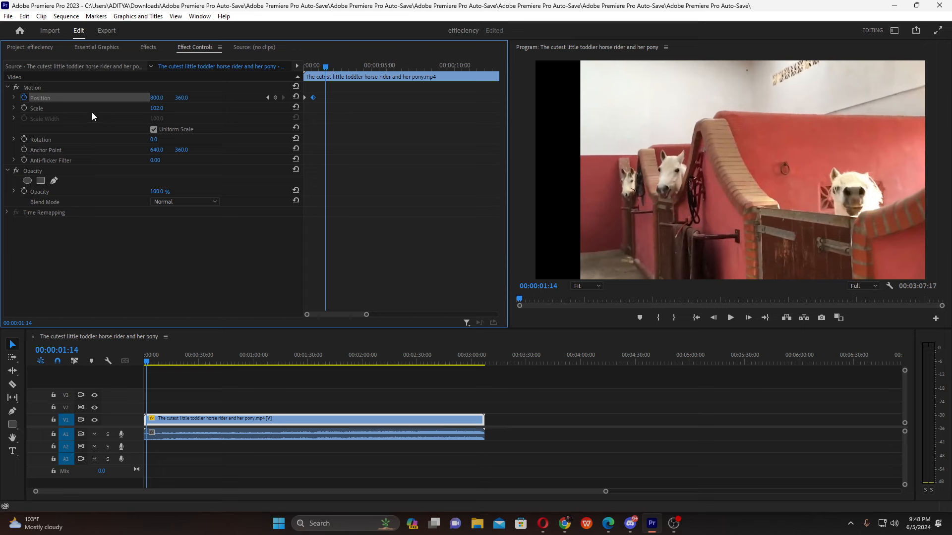
left_click(159, 97)
mouse_move(317, 68)
left_mouse_down()
mouse_move(295, 63)
mouse_move(326, 78)
left_mouse_up()
left_click(153, 97)
type("640")
key("Return")
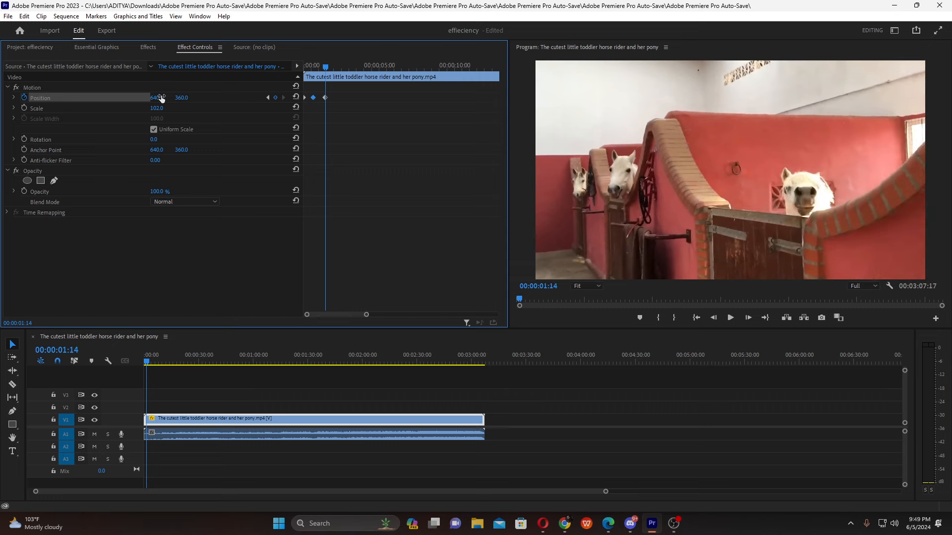
key("space")
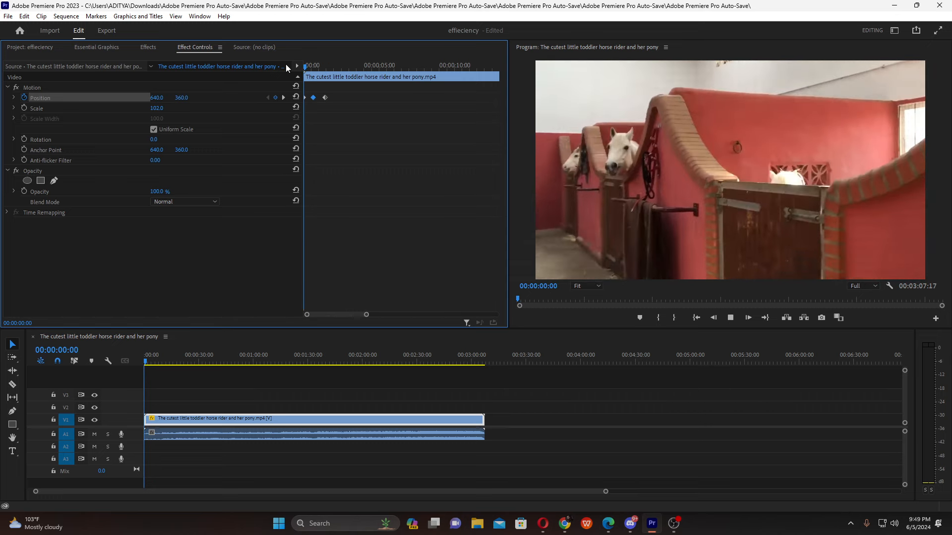
key("space")
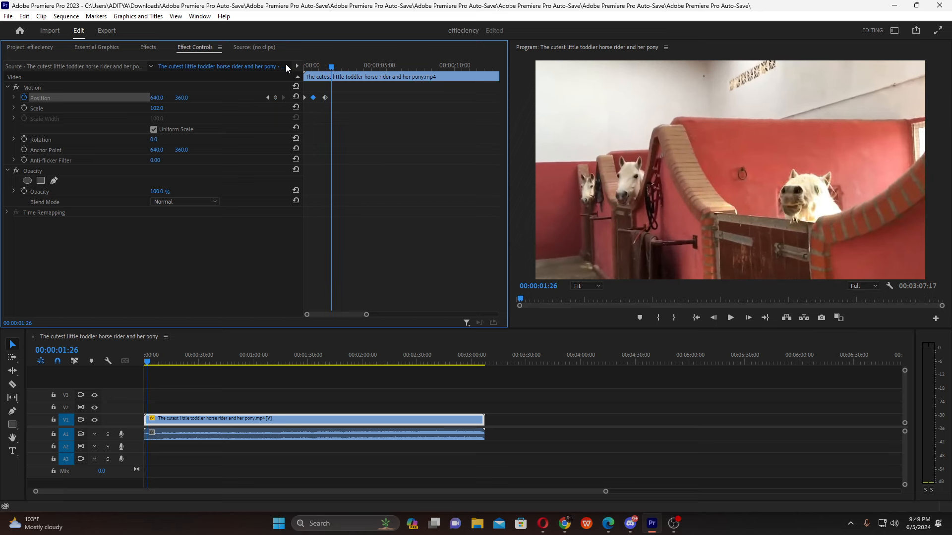
- Animate Scale with a starting keyframe at 00:00:00:19 and a value of 300 at 00:00:01:13, and play back the zoom
left_click_drag(331, 67, 314, 65)
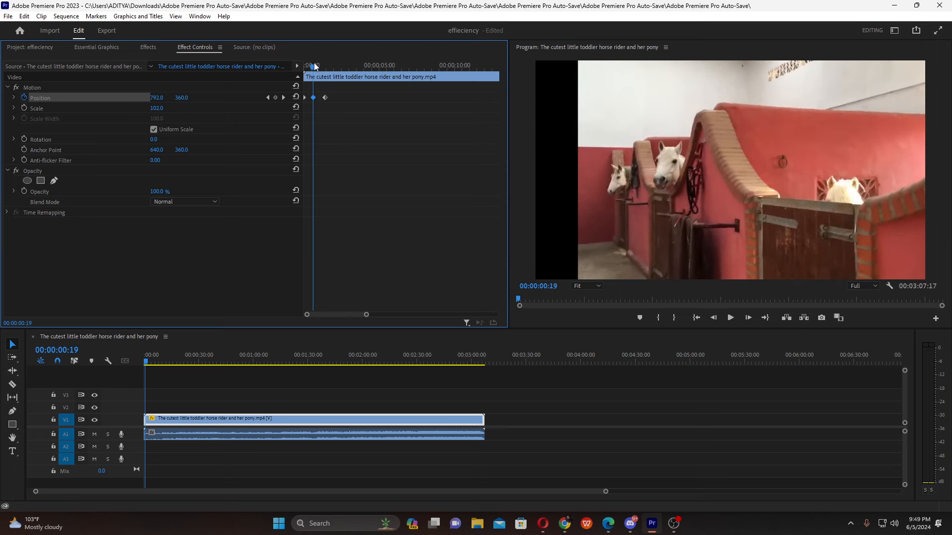
left_click(24, 109)
left_click_drag(320, 67, 326, 66)
left_click(155, 109)
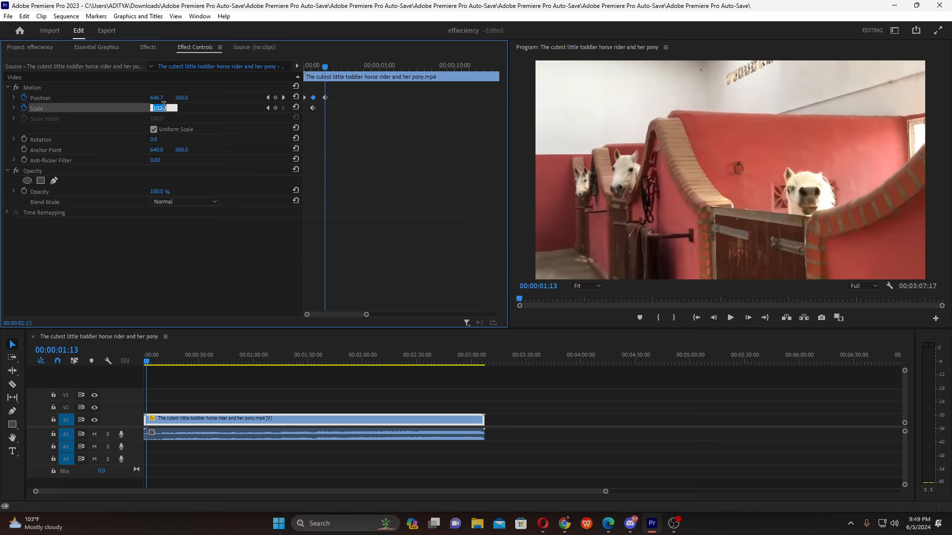
type("300")
key("Return")
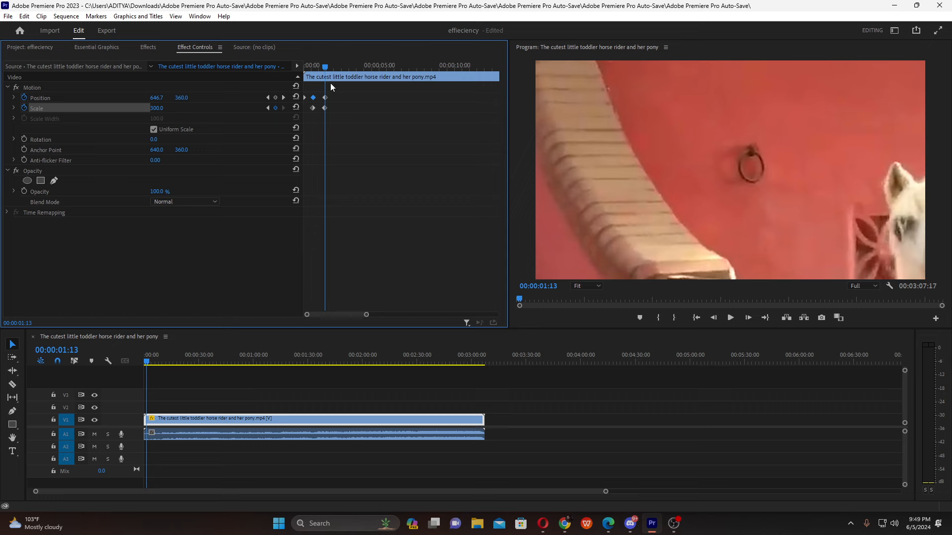
left_click_drag(325, 66, 309, 71)
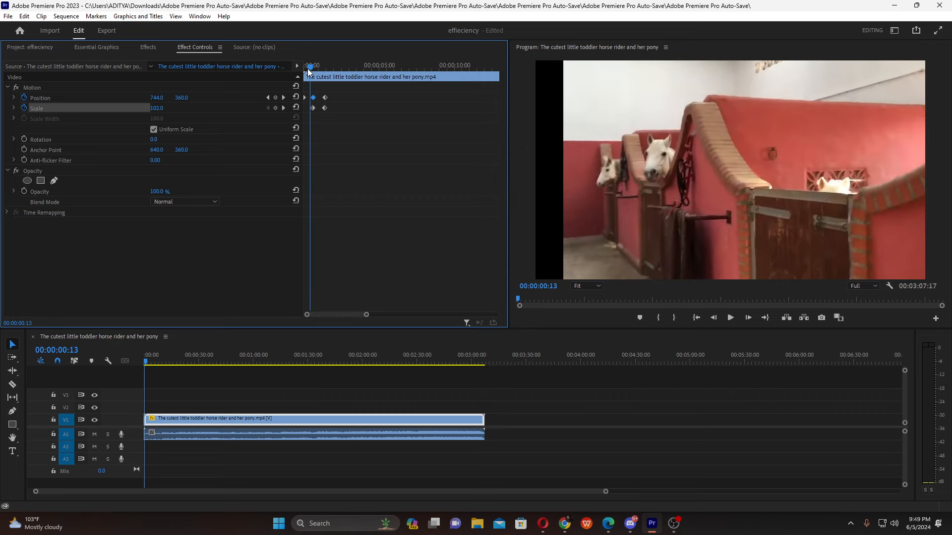
key("space")
key("space")
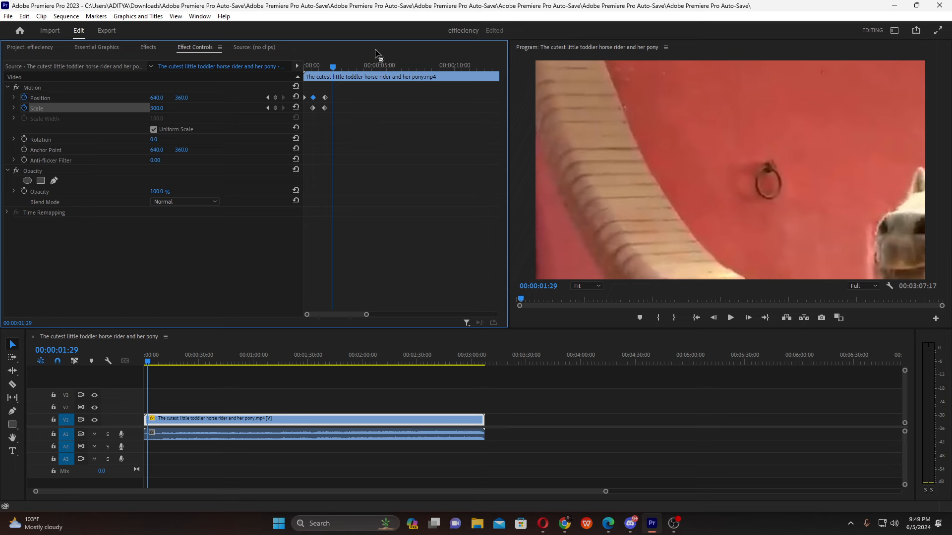
- Animate Rotation with a starting keyframe at 00:00:00:20 and a value of 60° at 00:00:01:12, and play back the combined motion
left_click_drag(332, 67, 313, 70)
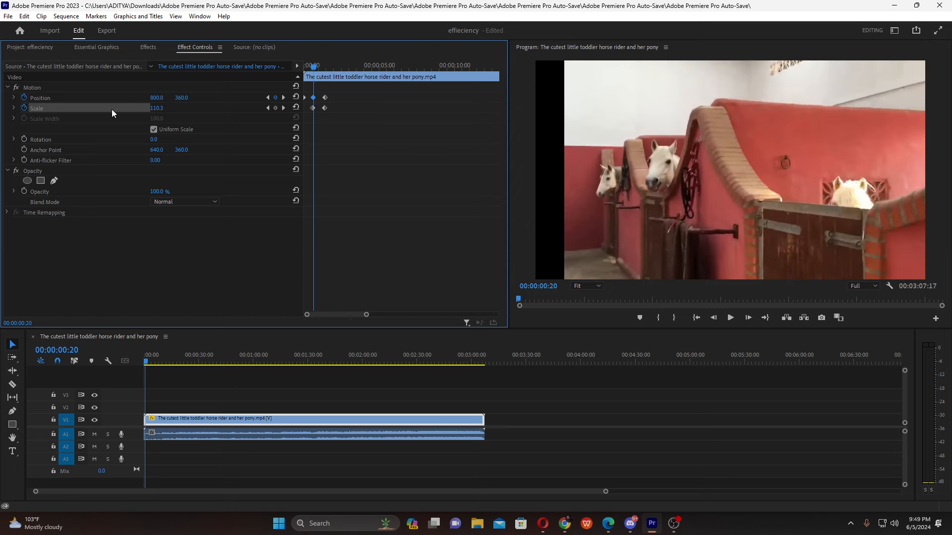
left_click(24, 137)
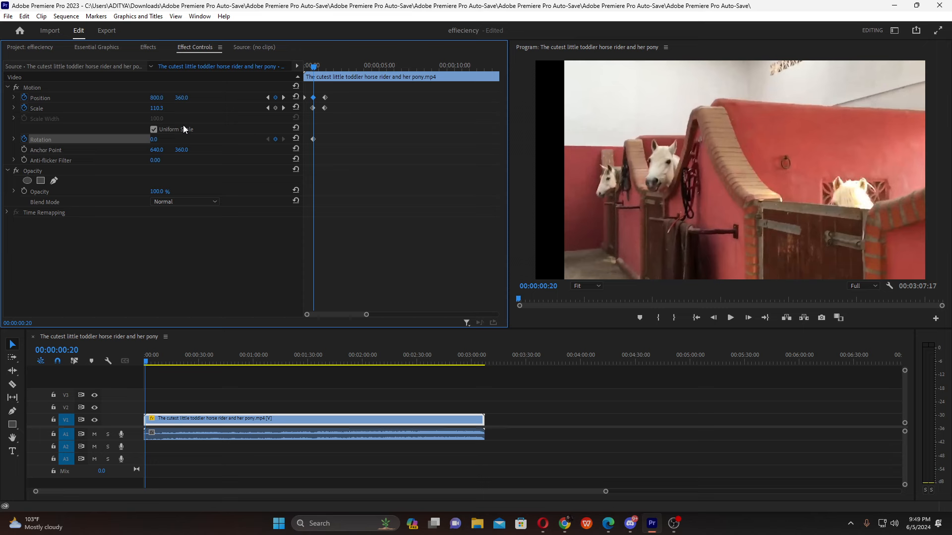
left_click(324, 66)
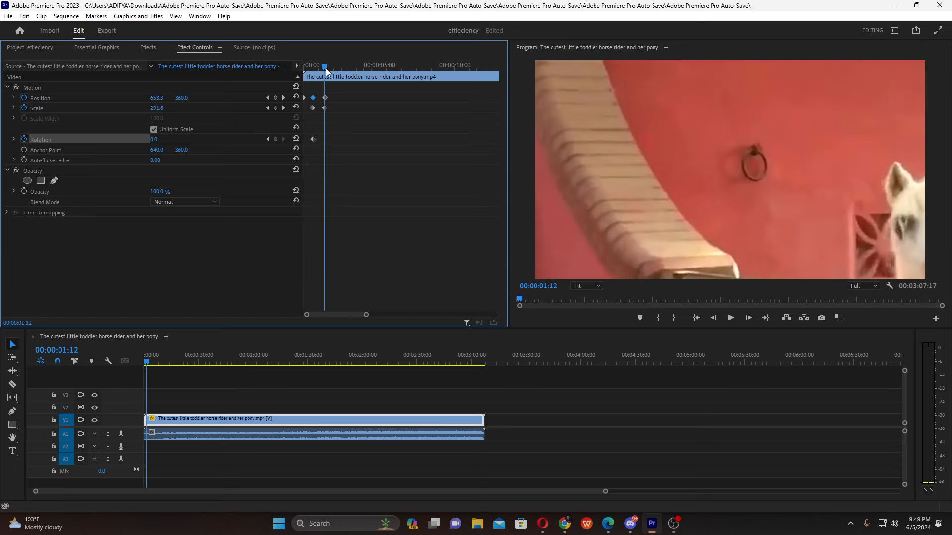
left_click(161, 138)
type("60")
key("Return")
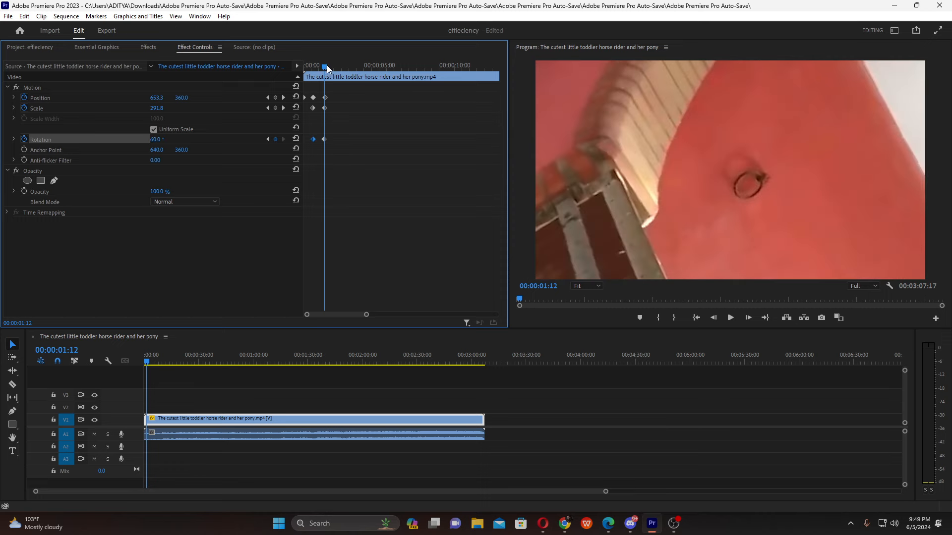
left_click_drag(327, 66, 312, 72)
key("space")
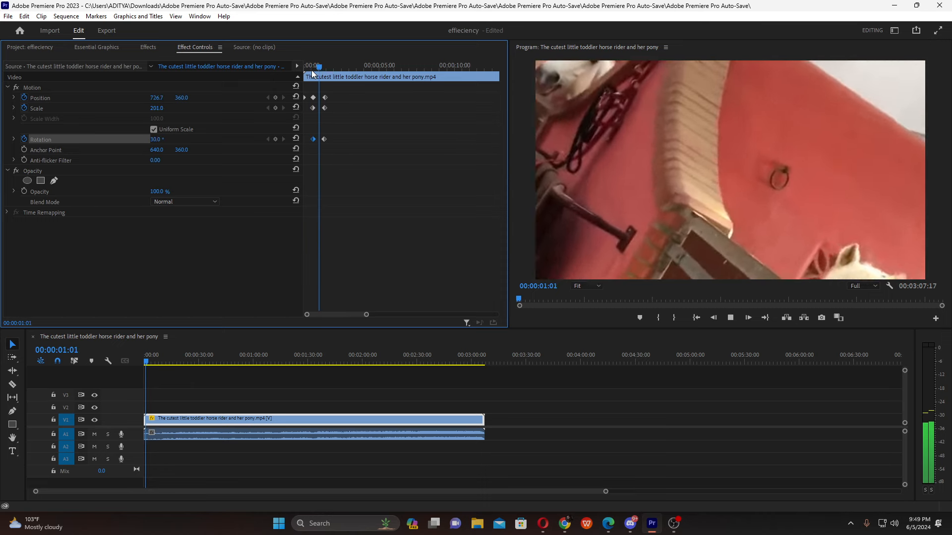
key("space")
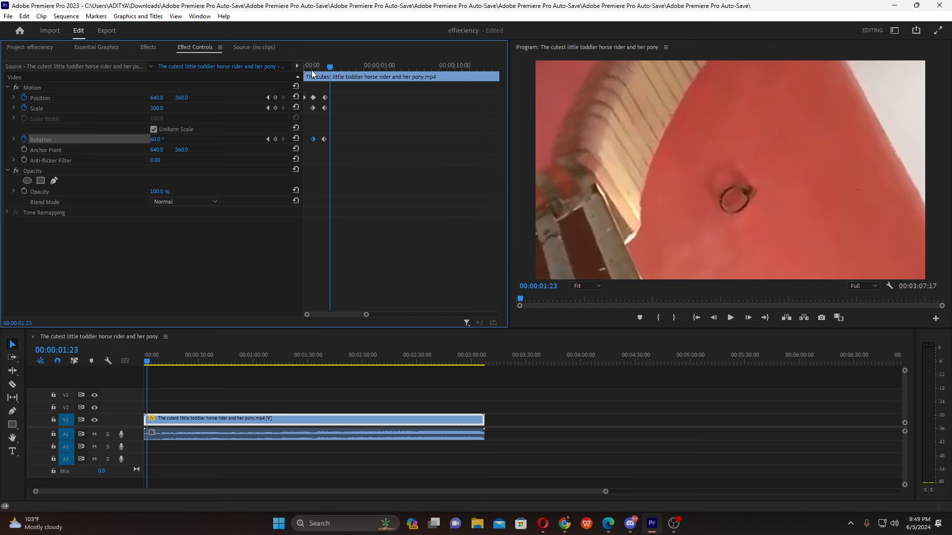
- Add an elliptical opacity mask at the clip's first frame, set the blend mode to Exclusion and collapse the Opacity settings
left_click_drag(330, 67, 293, 75)
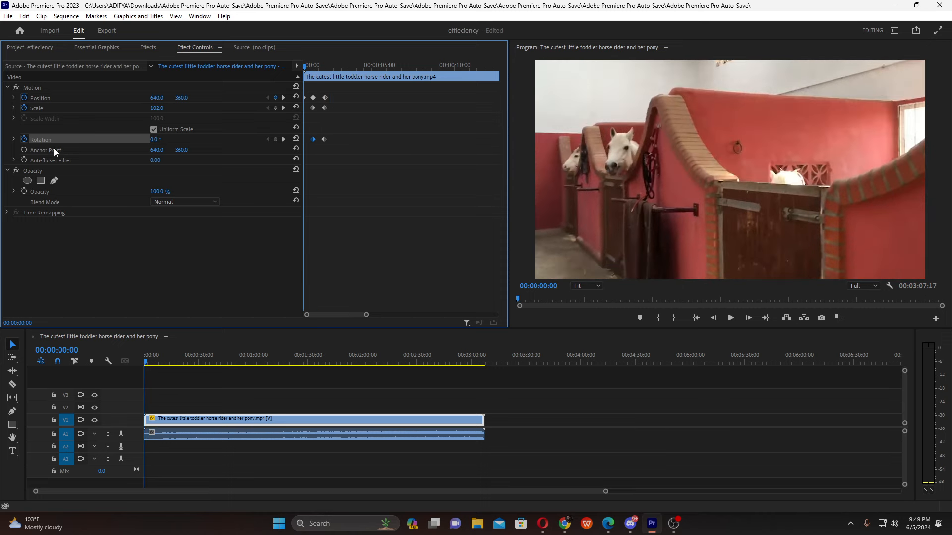
left_click(28, 181)
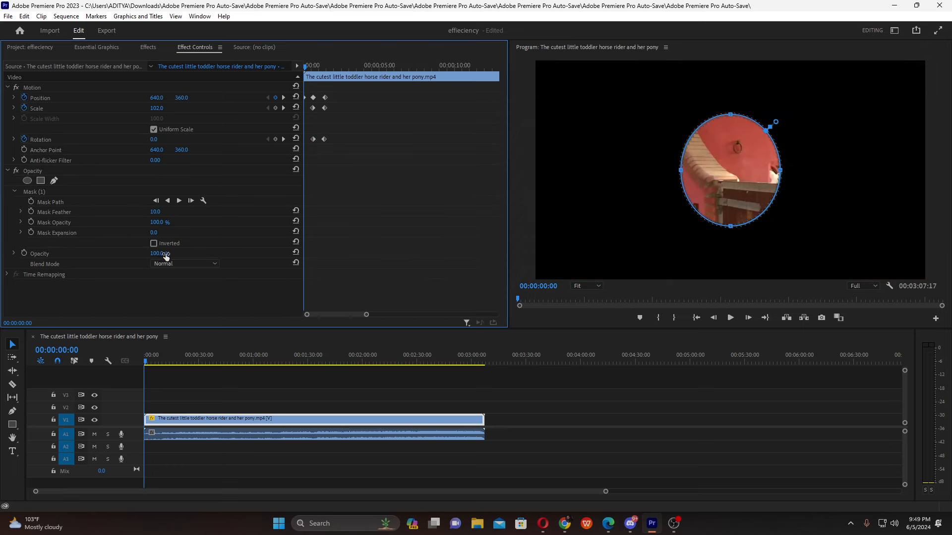
left_click(172, 264)
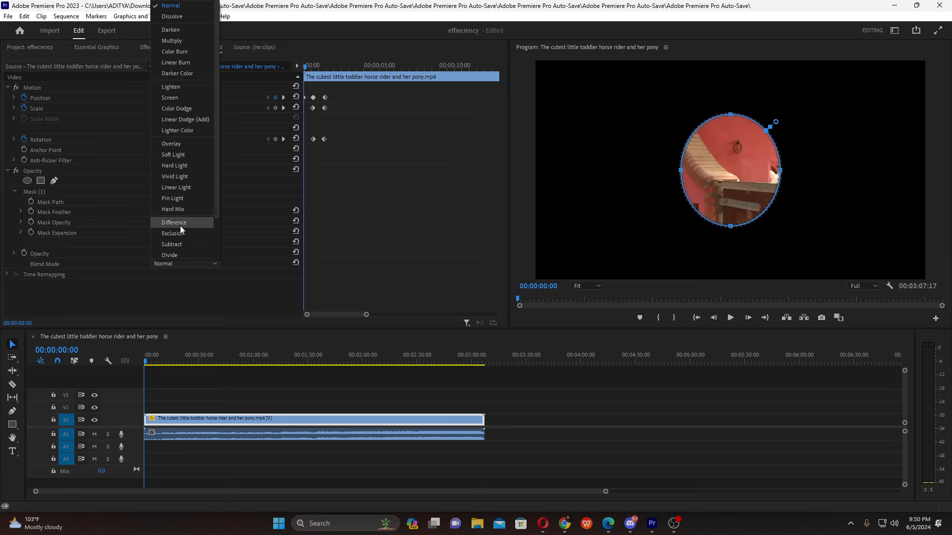
left_click(179, 226)
left_click(176, 260)
left_click(180, 189)
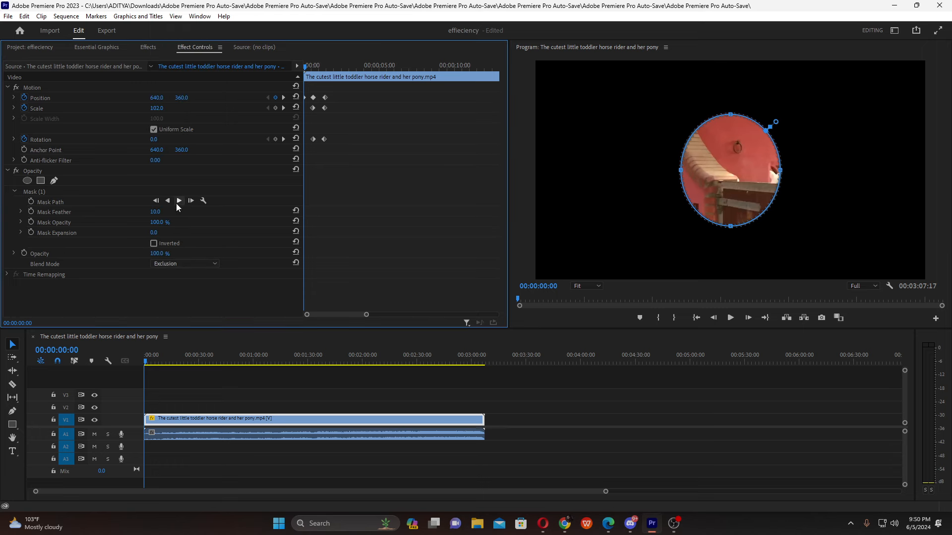
left_click(7, 171)
left_click(26, 173)
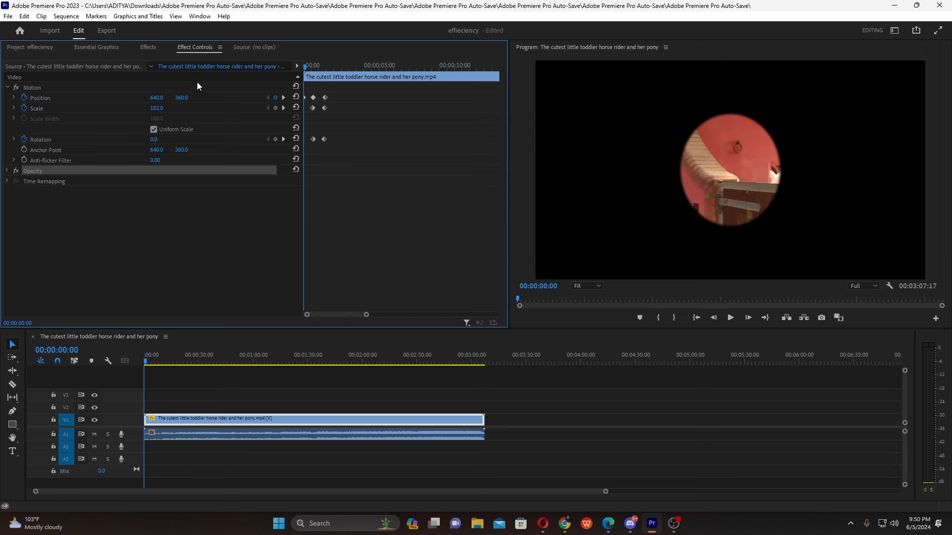
left_click(673, 524)
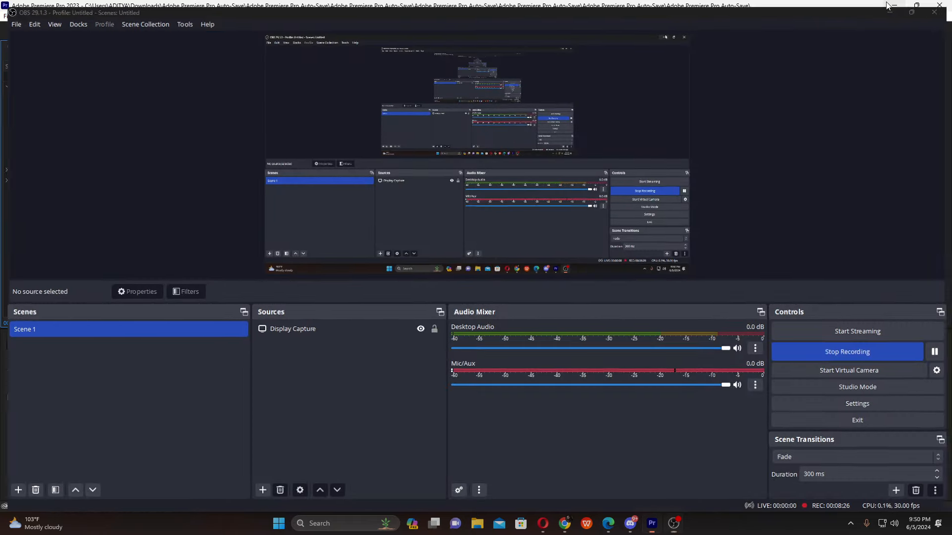
left_click(894, 5)
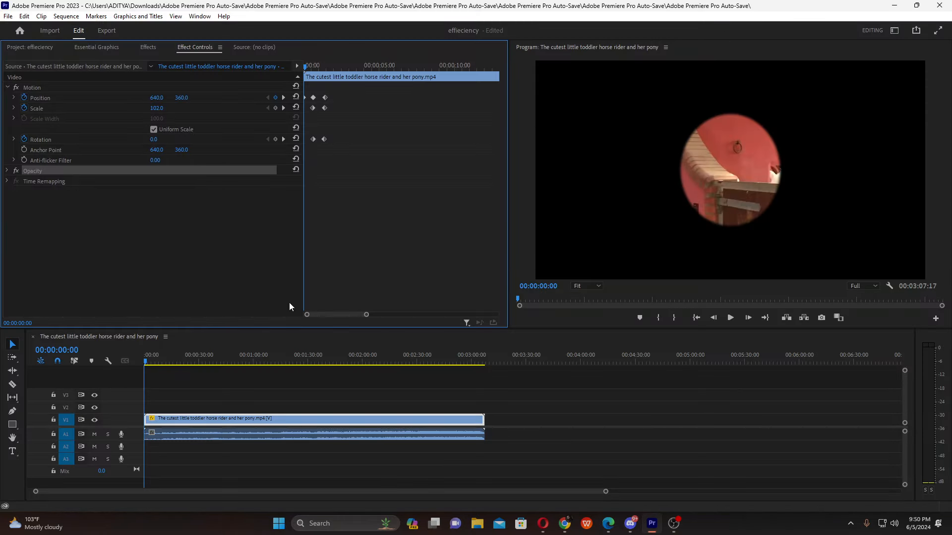